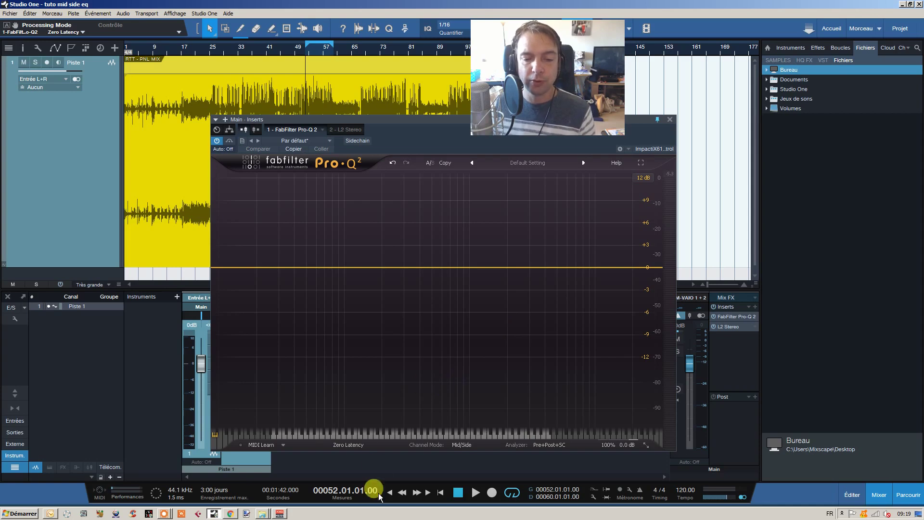
Play the looped section of the mix through the flat equalizer, and stop playback.
click(475, 492)
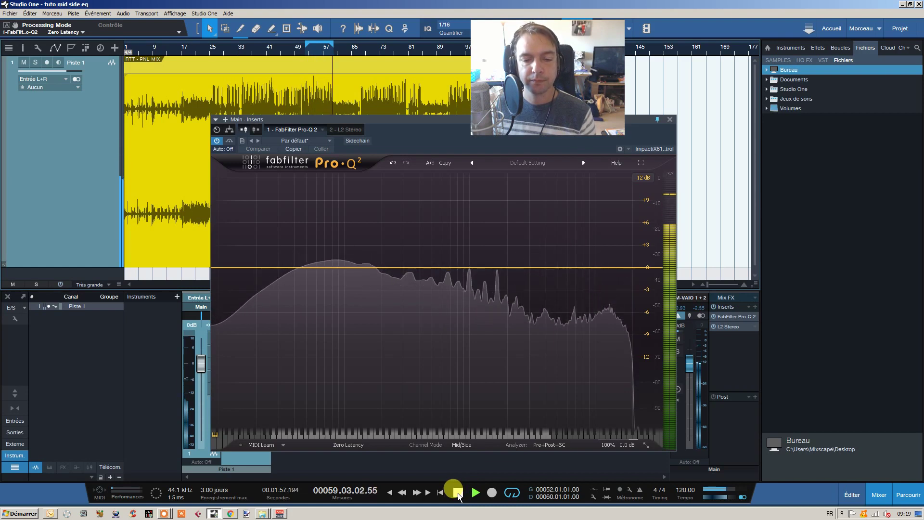
click(458, 494)
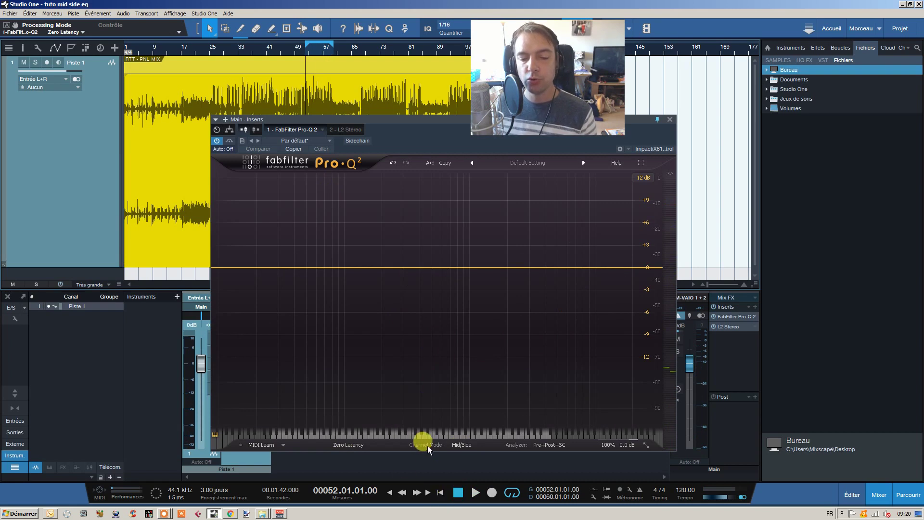
Switch the equalizer's channel mode to Left/Right and back to Mid/Side.
click(457, 442)
click(459, 450)
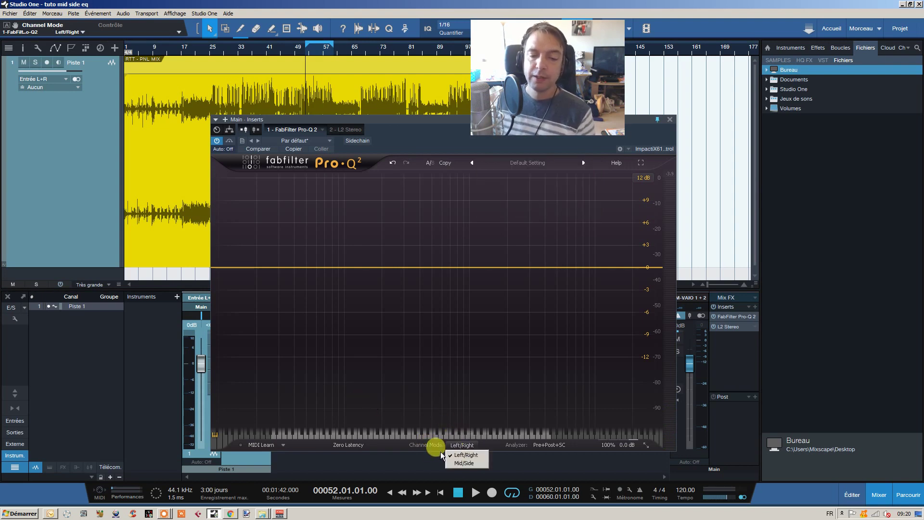
click(460, 445)
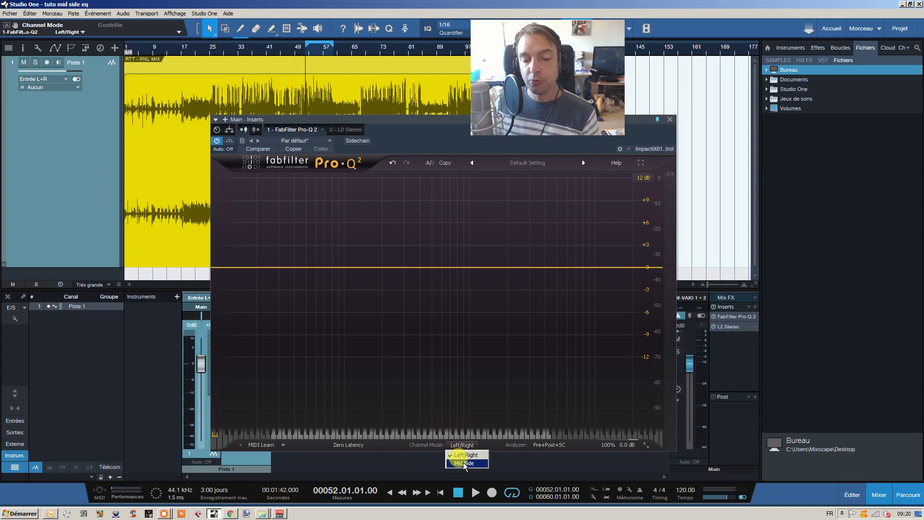
click(465, 463)
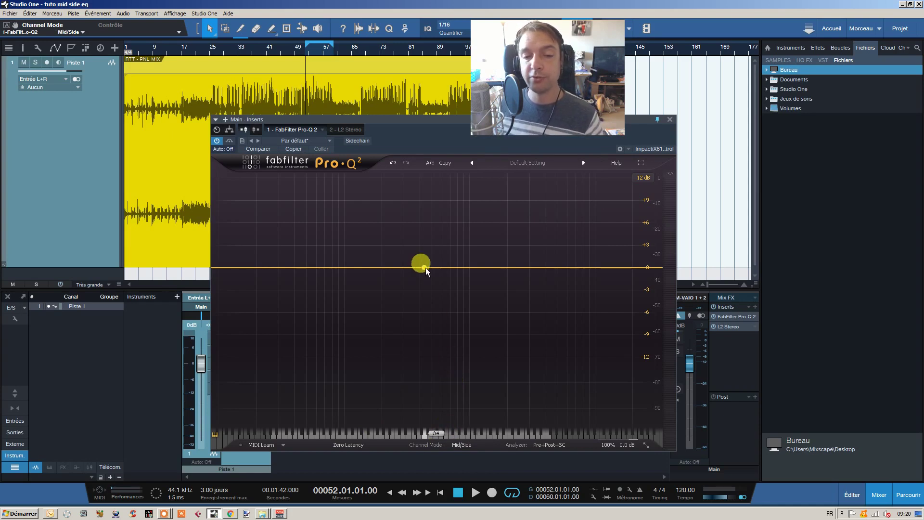
Add a bell band to the equalizer curve at about 557 Hz with about +2.9 dB gain and a Q of 1.75.
click(441, 268)
drag(441, 268, 448, 291)
scroll(438, 232, down, 3)
scroll(439, 233, up, 3)
scroll(437, 233, up, 2)
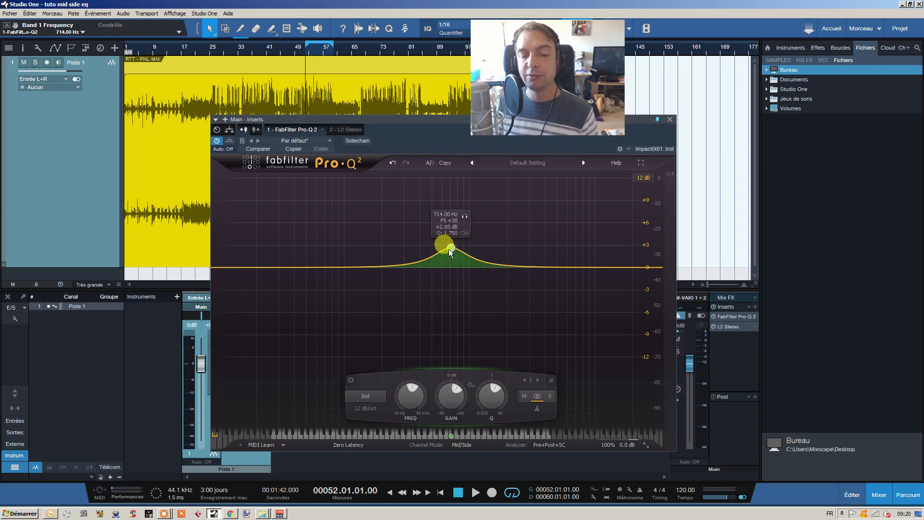
drag(451, 250, 437, 246)
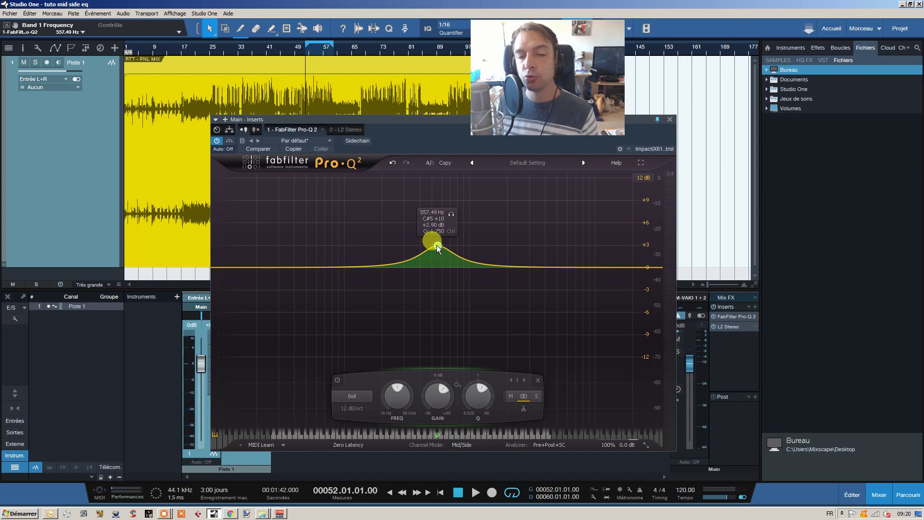
Set the bell band's stereo placement to Side.
right_click(438, 247)
mouse_move(453, 278)
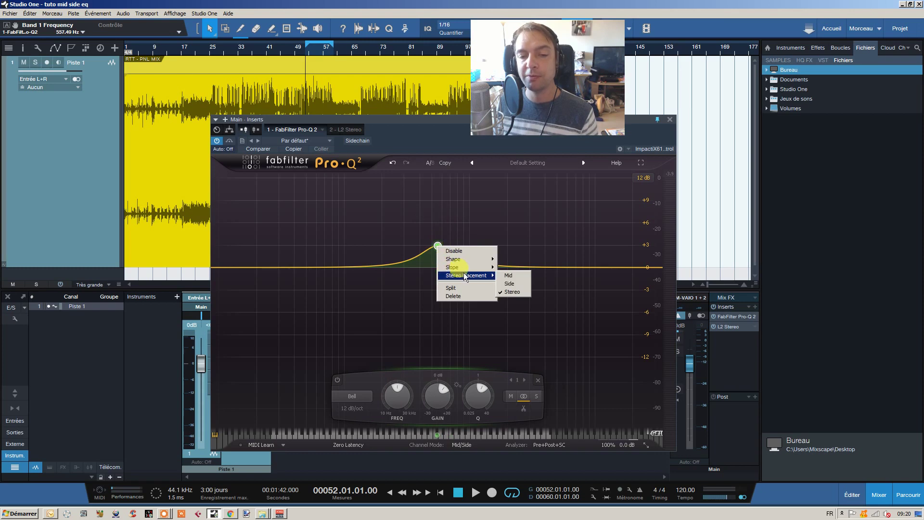
click(510, 284)
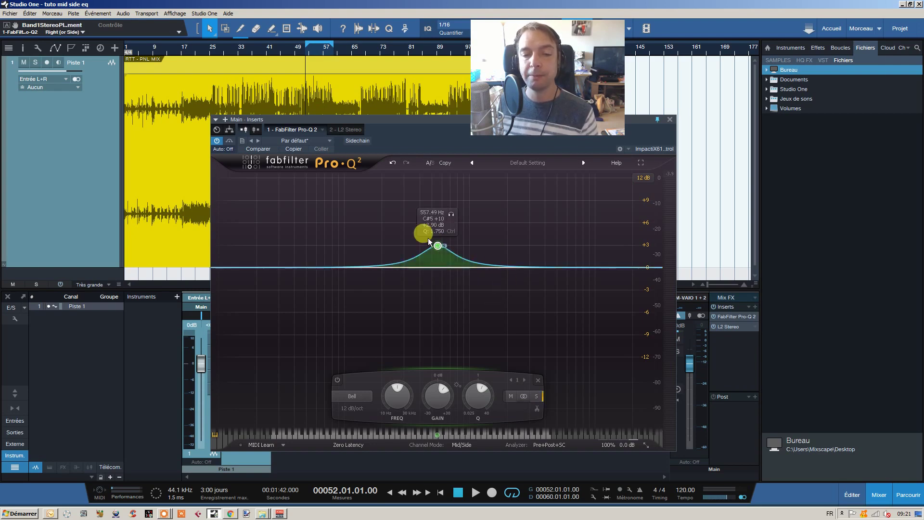
Flatten the Side band, change its shape to Low Cut, and move its cutoff to about 65 Hz.
drag(441, 245, 443, 266)
right_click(443, 267)
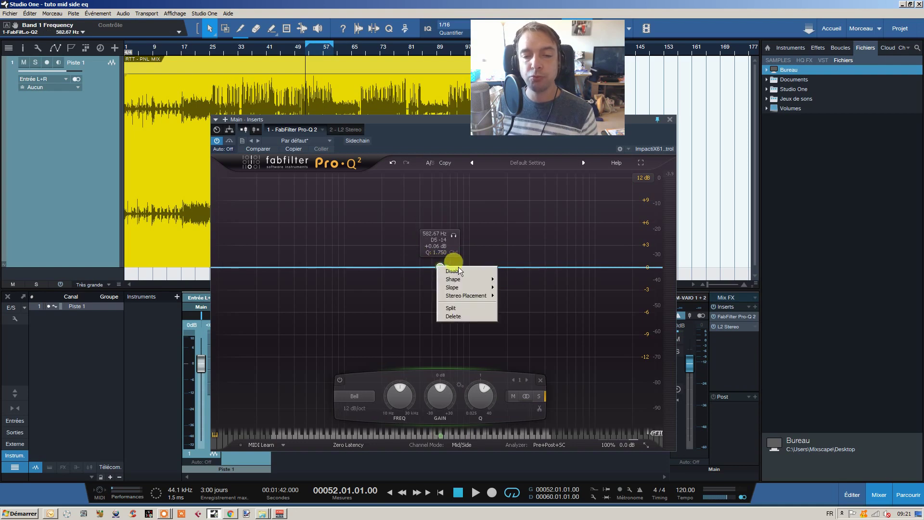
mouse_move(462, 282)
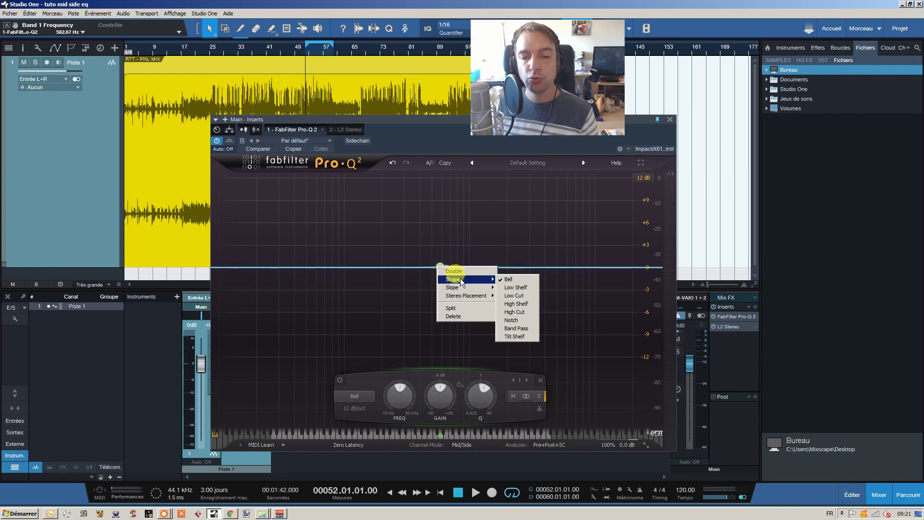
click(522, 296)
drag(440, 266, 324, 263)
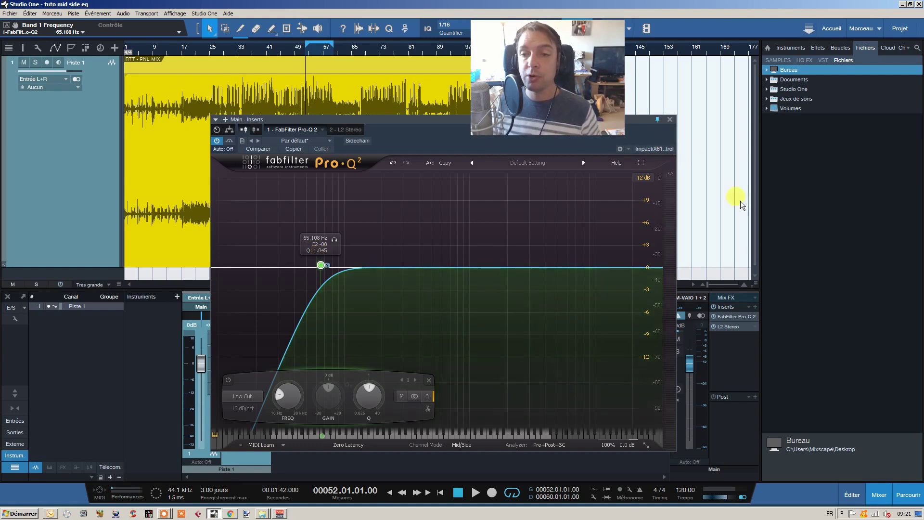
Search the effects for "bx", add bx_control V2 to the Main inserts, and move its window lower.
click(754, 307)
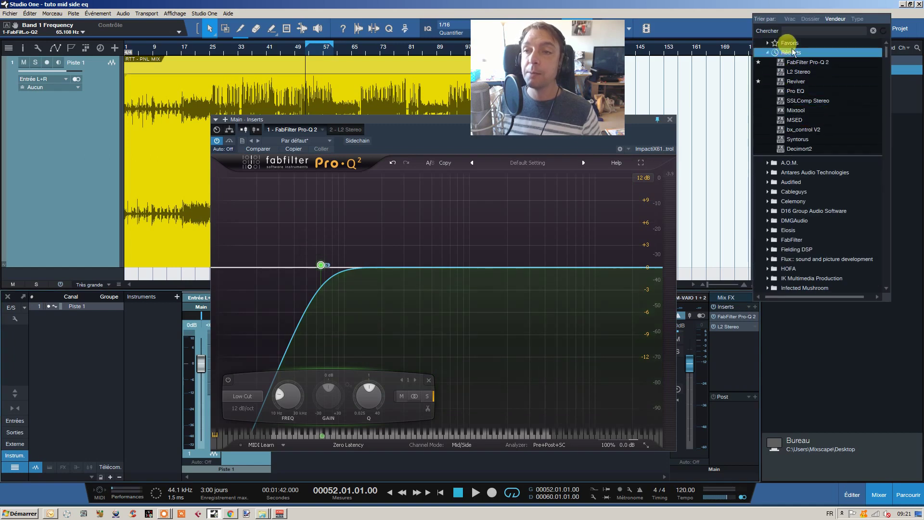
click(794, 33)
text(bx)
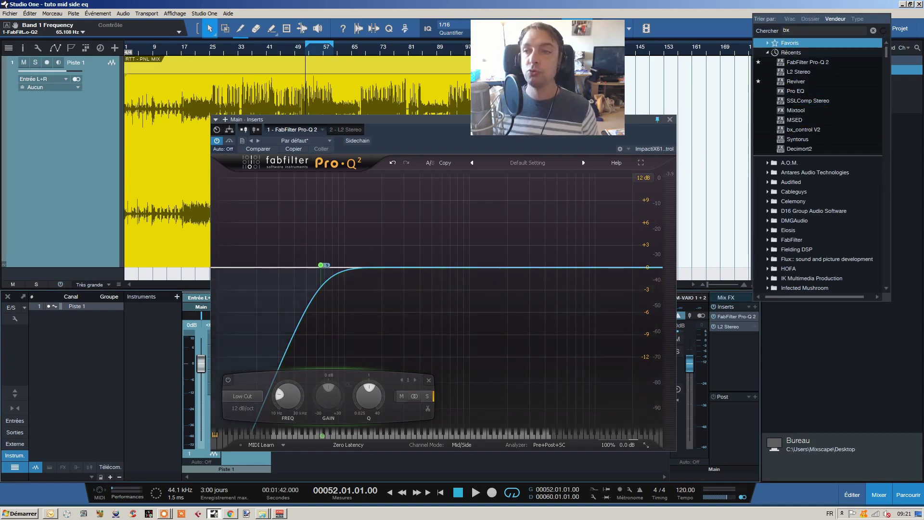
click(785, 42)
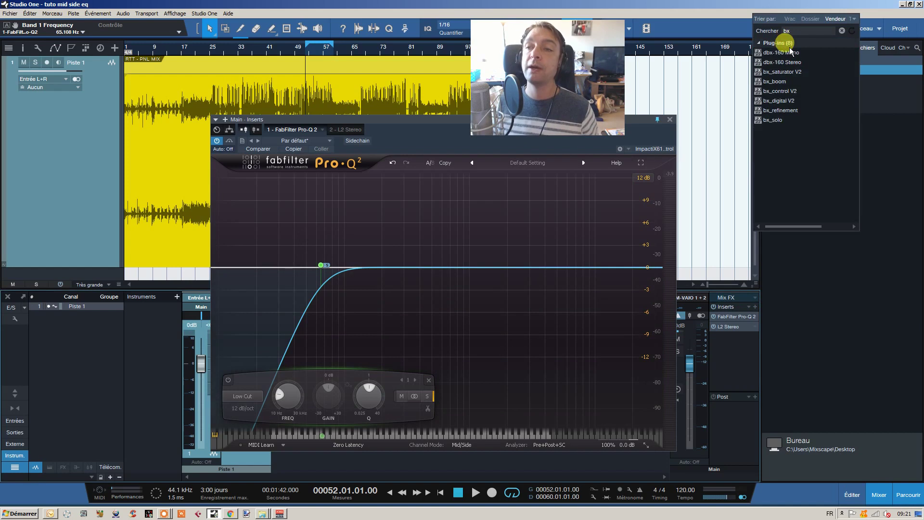
click(792, 91)
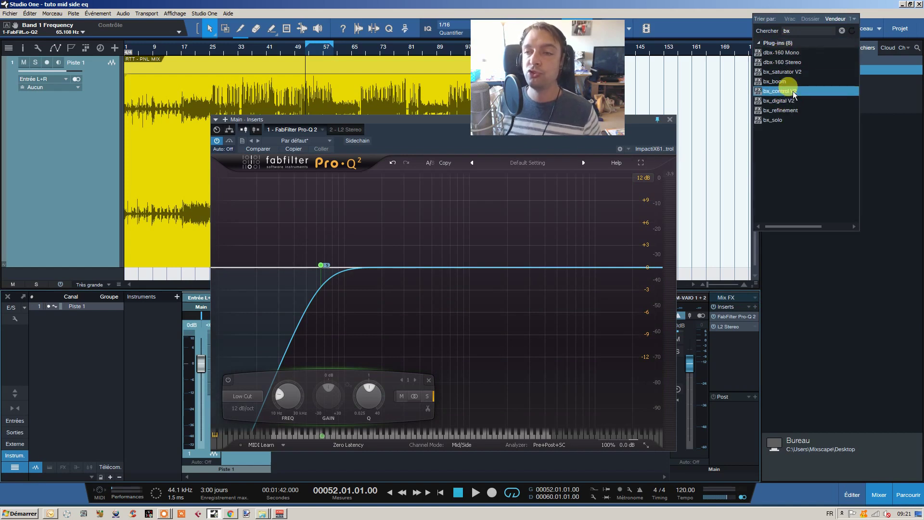
drag(795, 95, 741, 188)
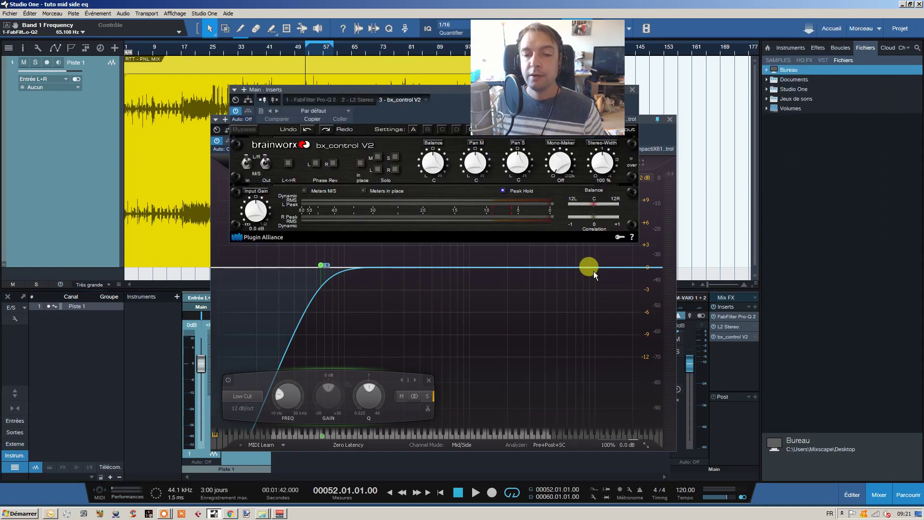
drag(419, 90, 418, 178)
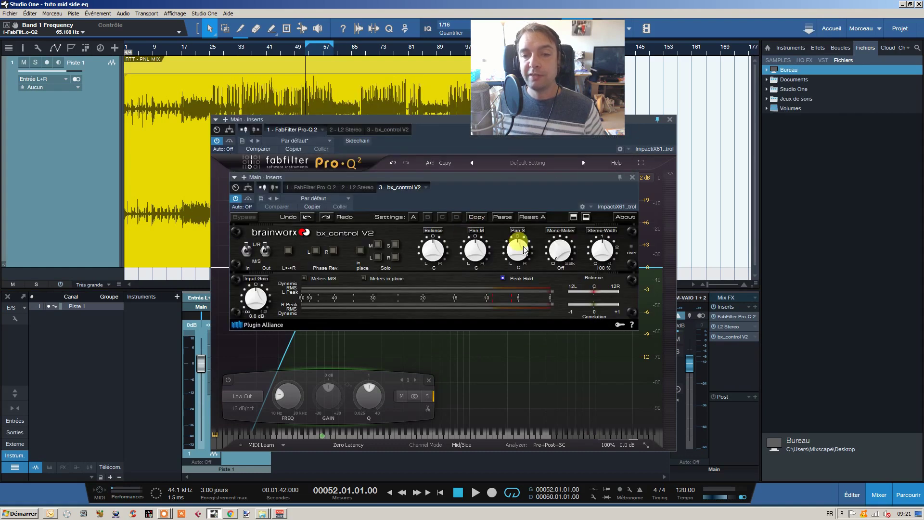
Set the Mono-Maker frequency in bx_control V2 to 175 Hz.
drag(558, 248, 560, 257)
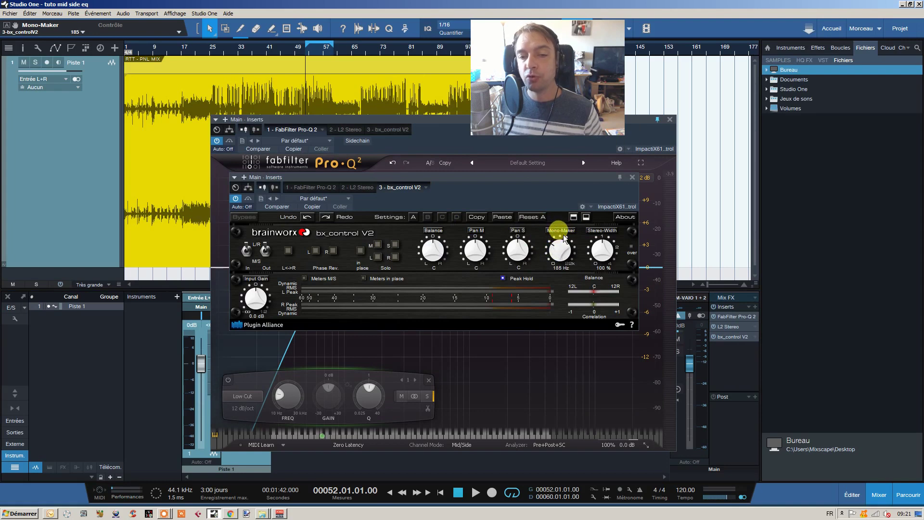
drag(563, 236, 561, 268)
click(610, 262)
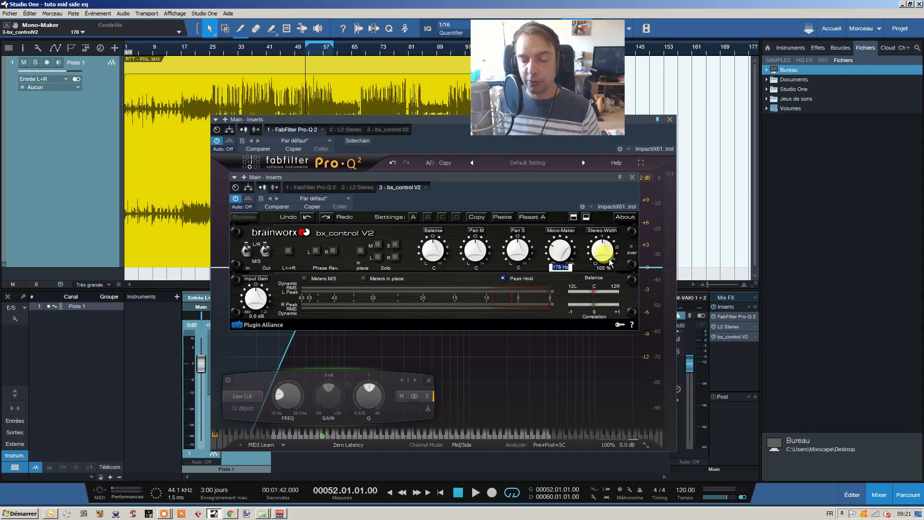
text(175)
key(Return)
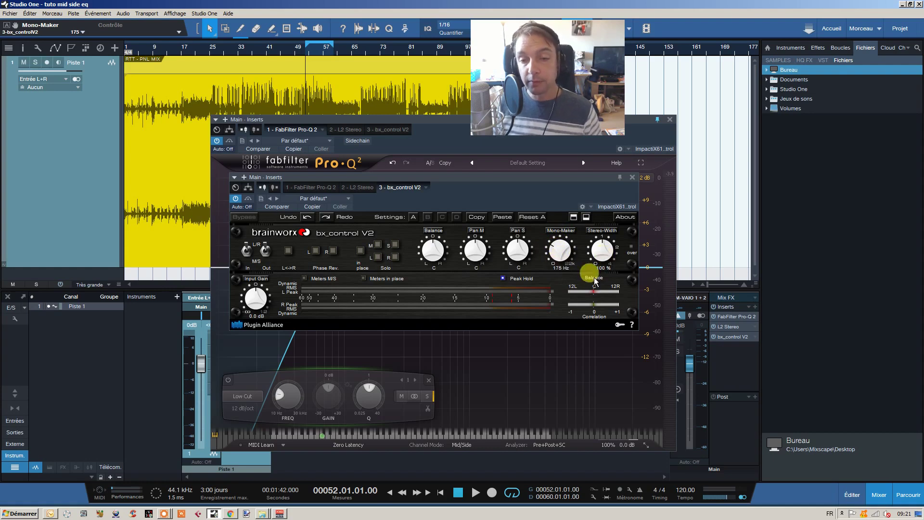
click(549, 253)
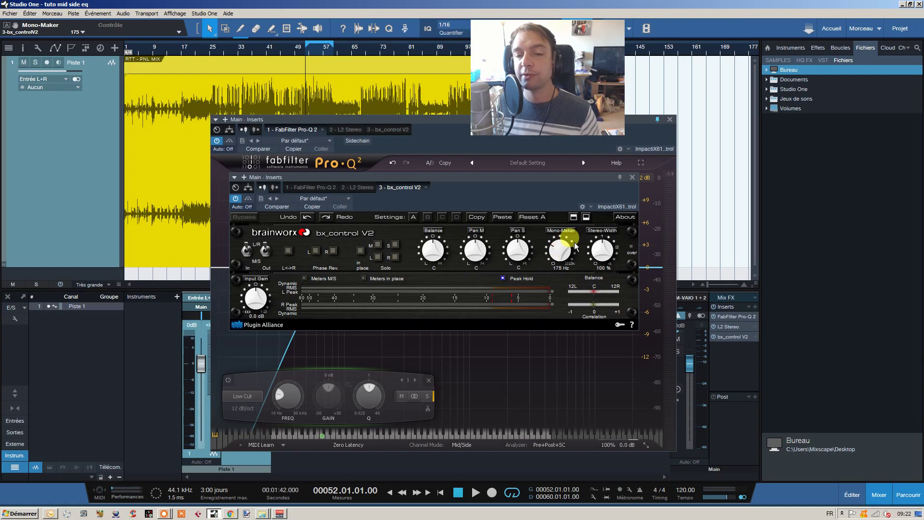
Close bx_control V2 and remove it from the Main inserts.
click(632, 177)
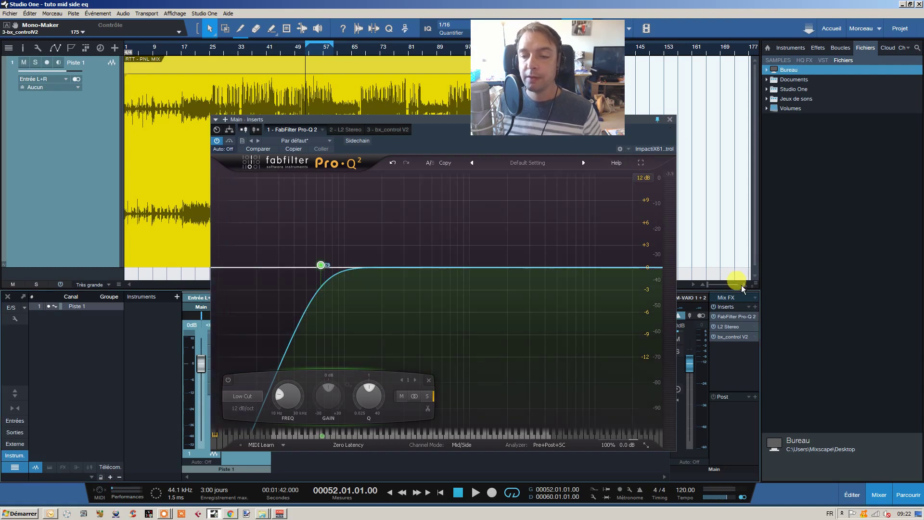
click(755, 337)
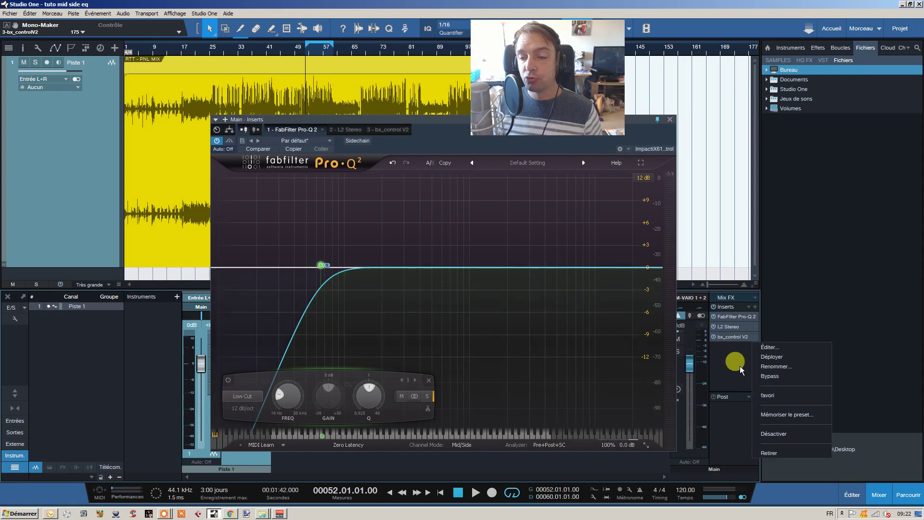
click(768, 456)
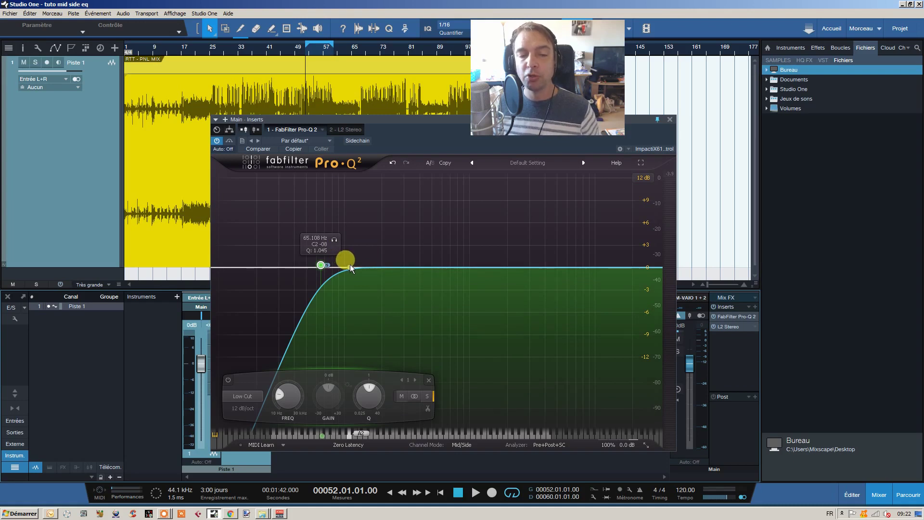
Raise the Side low cut's frequency to about 150 Hz and set its slope to 24 dB/oct.
drag(321, 265, 366, 267)
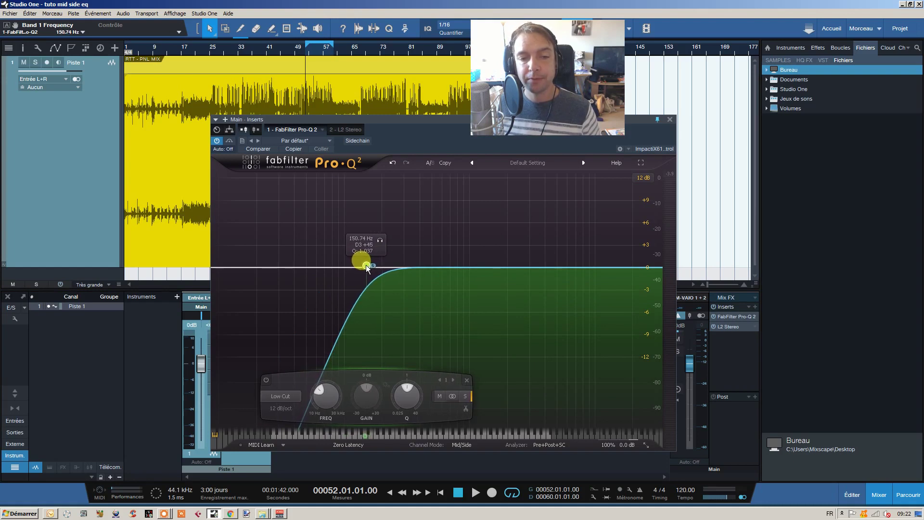
scroll(366, 264, down, 1)
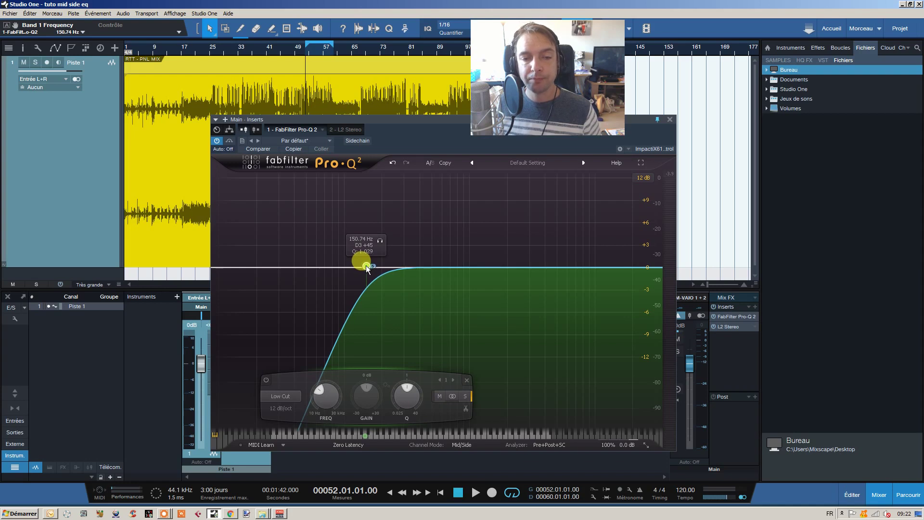
click(281, 408)
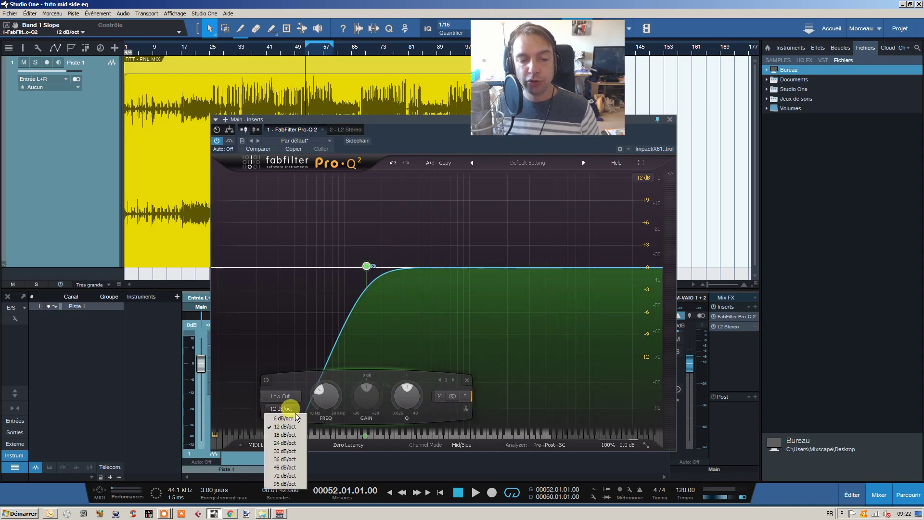
click(285, 444)
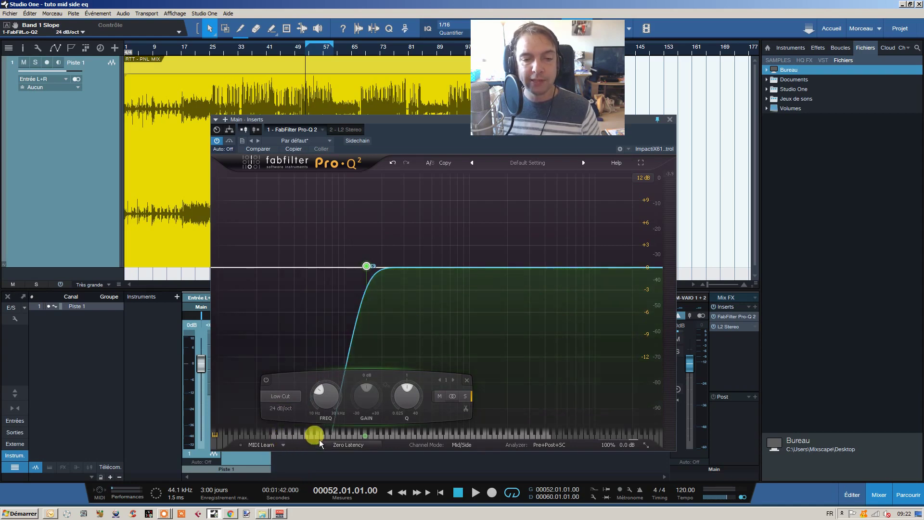
Play the mix, switching Pro-Q 2 between bypassed and active to compare the Side low cut, and stop playback with it active.
drag(414, 127, 436, 129)
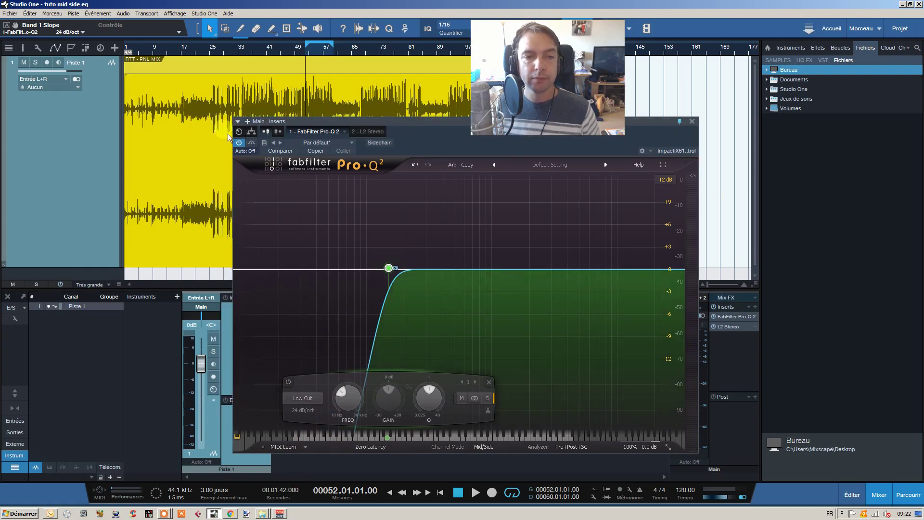
click(237, 141)
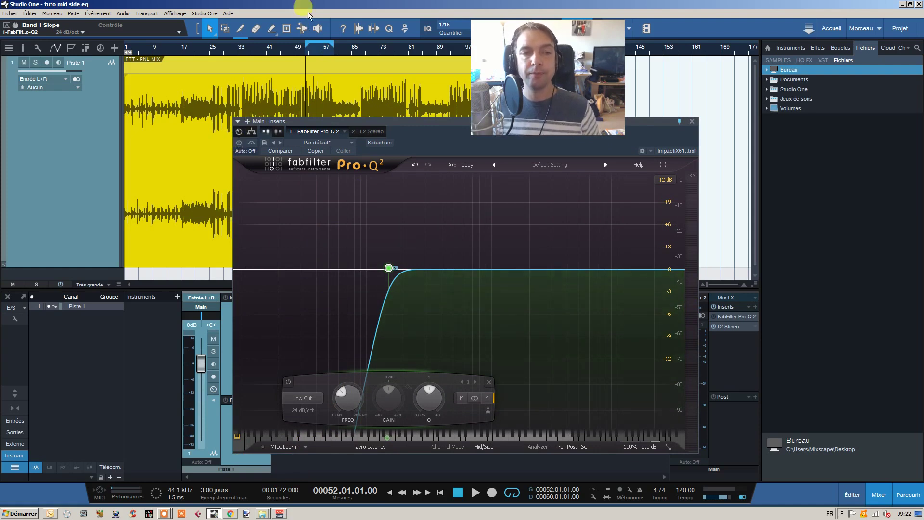
key(space)
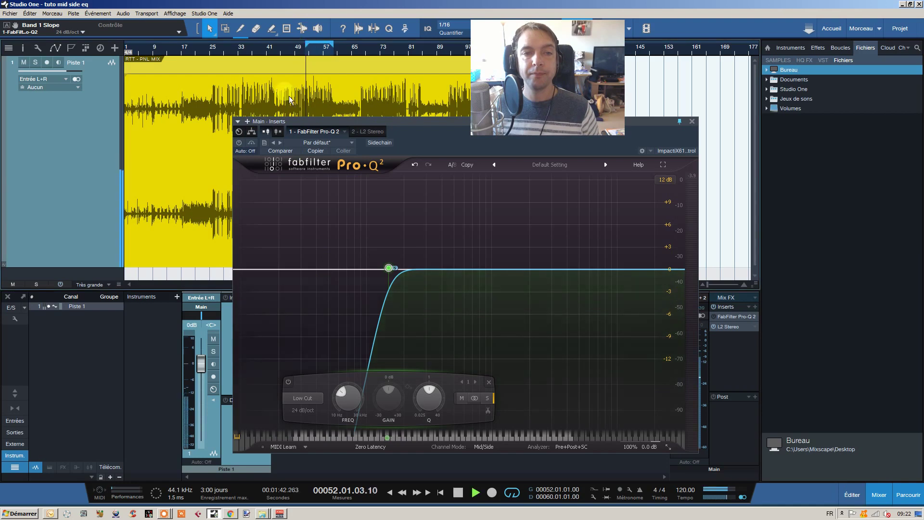
click(238, 143)
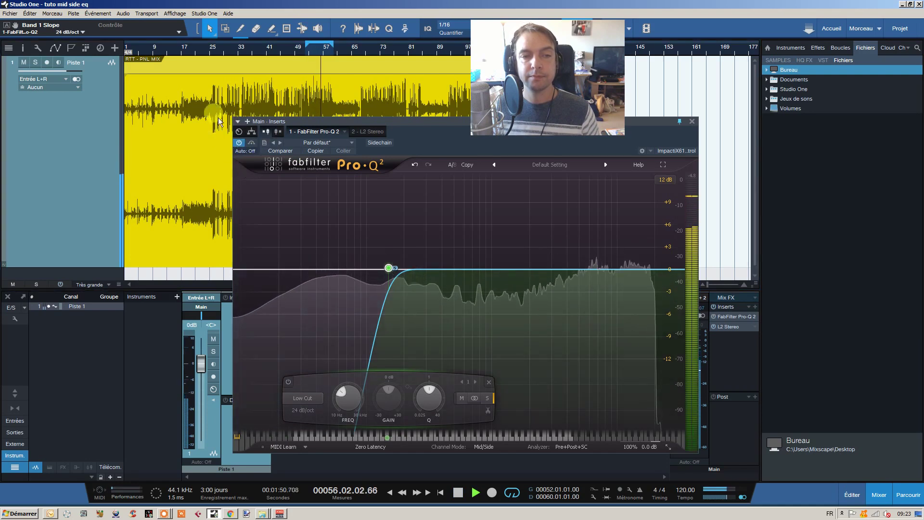
click(238, 144)
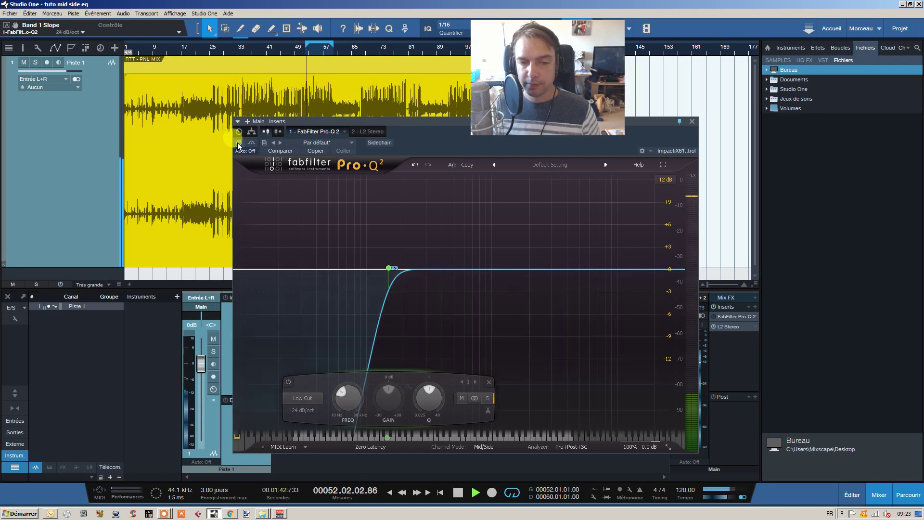
click(239, 144)
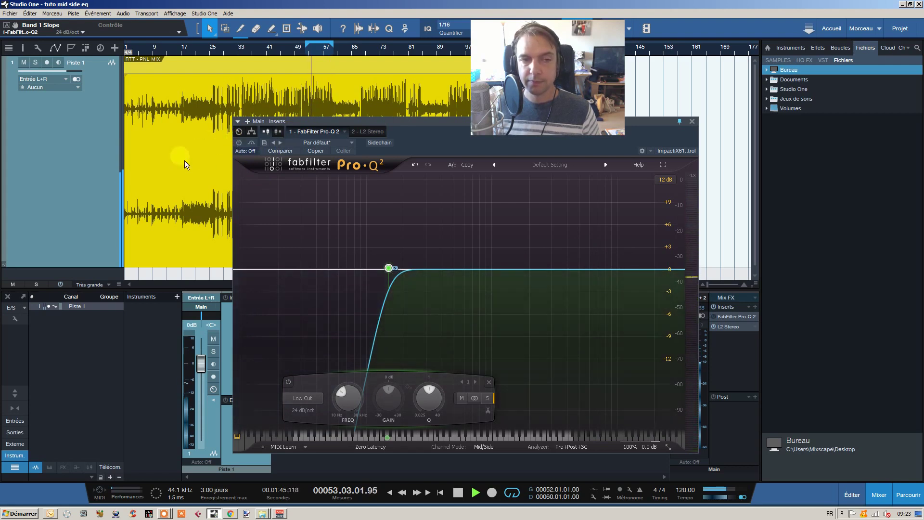
click(238, 143)
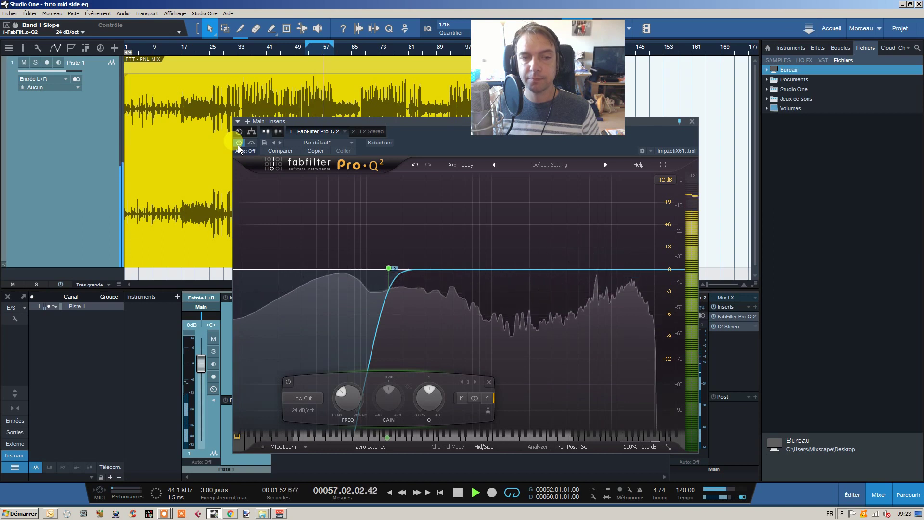
click(464, 496)
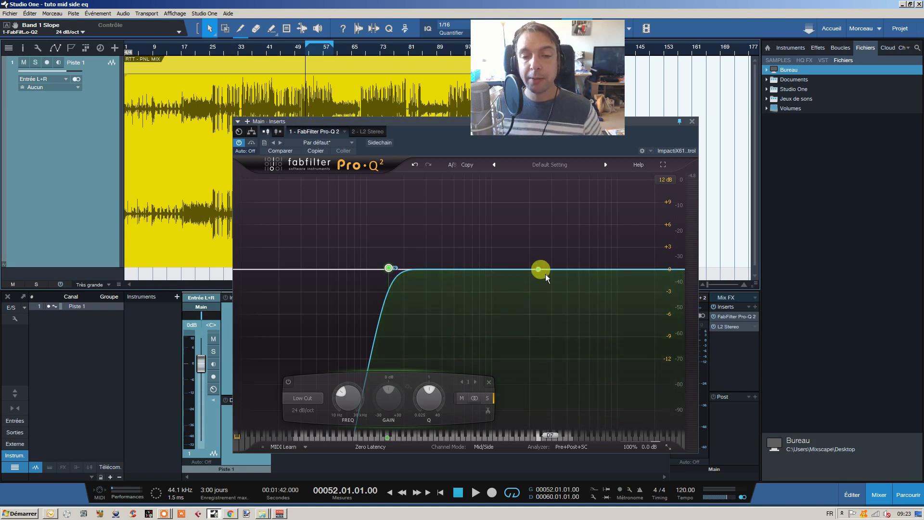
Add a Side band at about 6560 Hz with about +1.2 dB gain and change its shape to High Shelf.
click(596, 269)
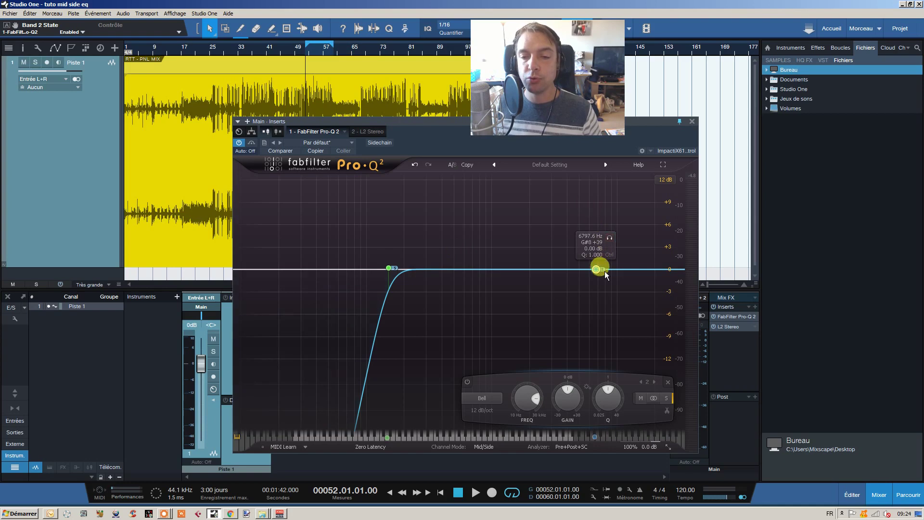
drag(595, 268, 596, 262)
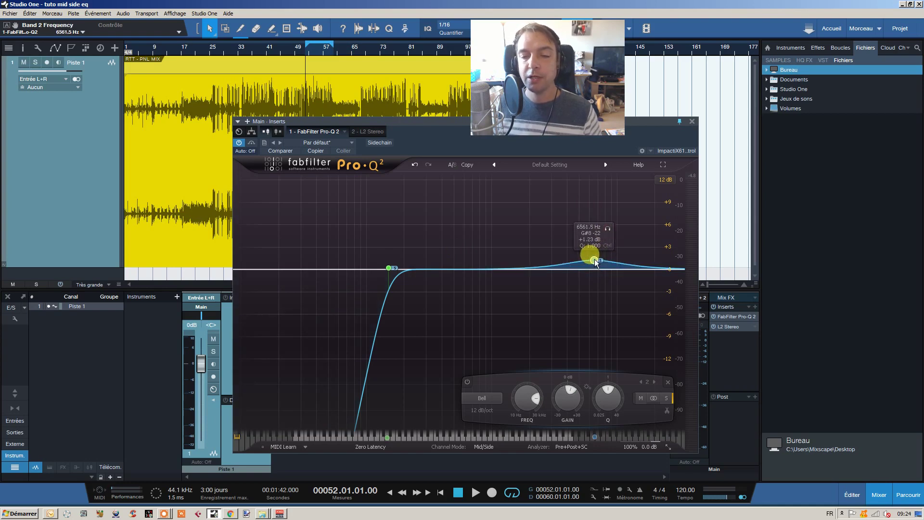
right_click(595, 263)
click(616, 290)
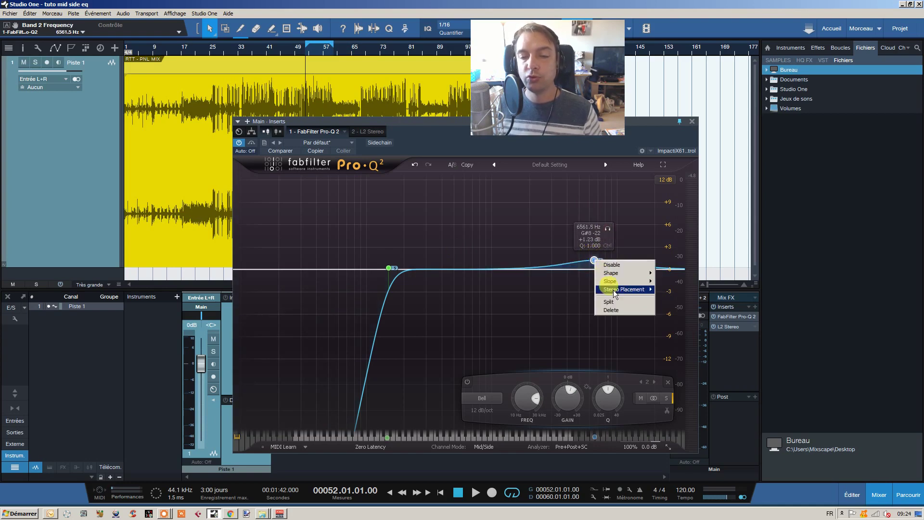
mouse_move(619, 276)
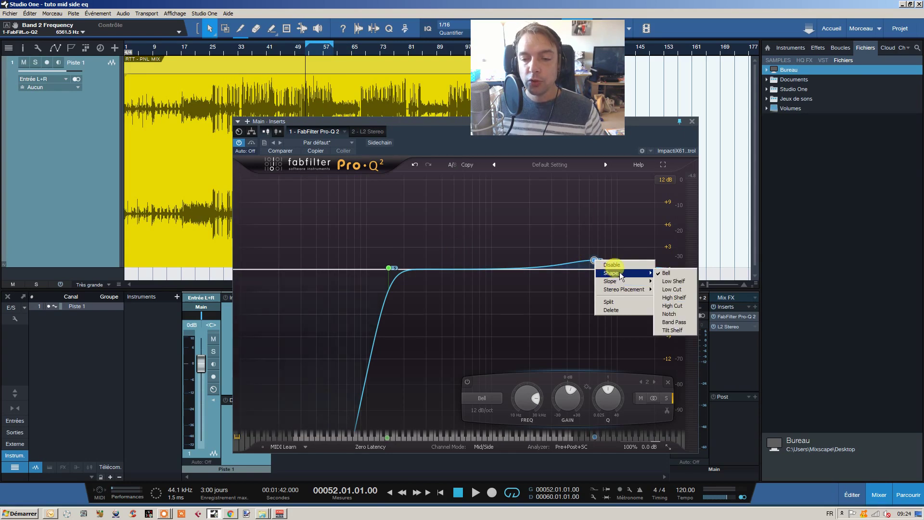
click(673, 298)
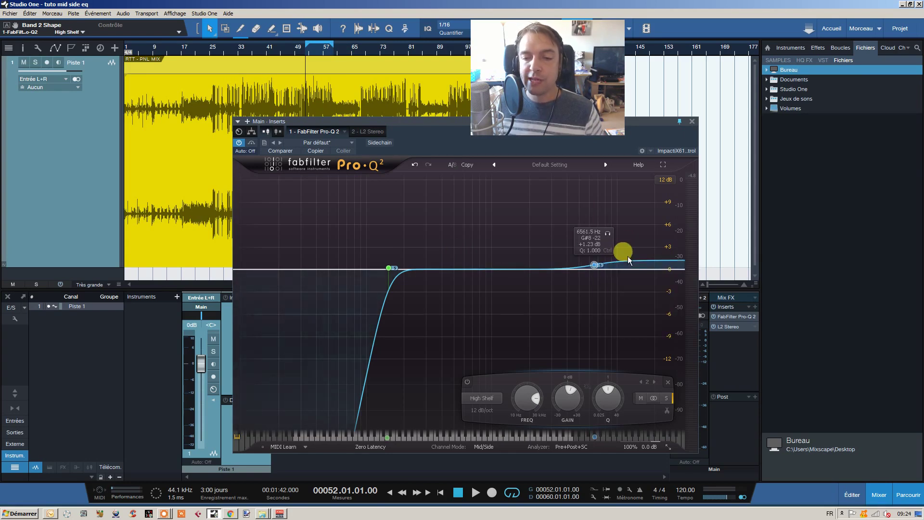
Audition the Side high shelf at different settings during playback, stop, and set it to about 5950 Hz with about +3 dB gain.
drag(597, 265, 565, 261)
click(276, 131)
drag(566, 261, 566, 269)
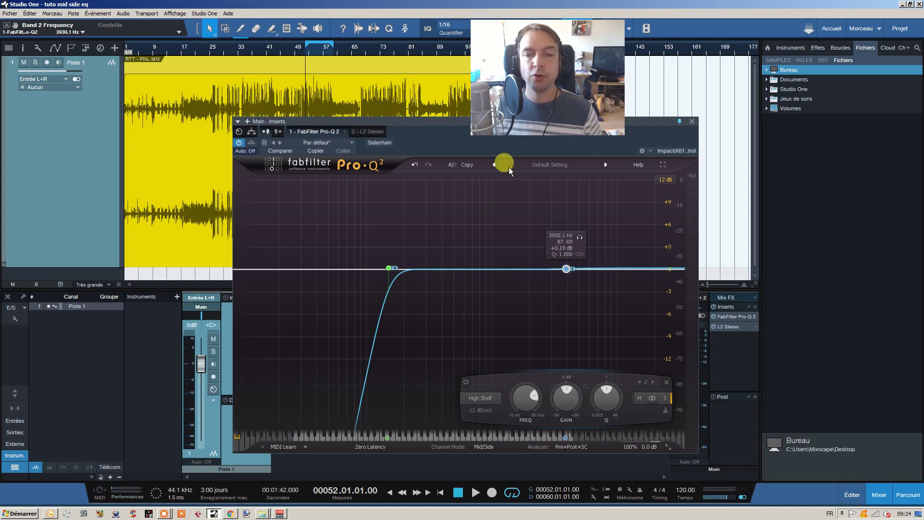
key(space)
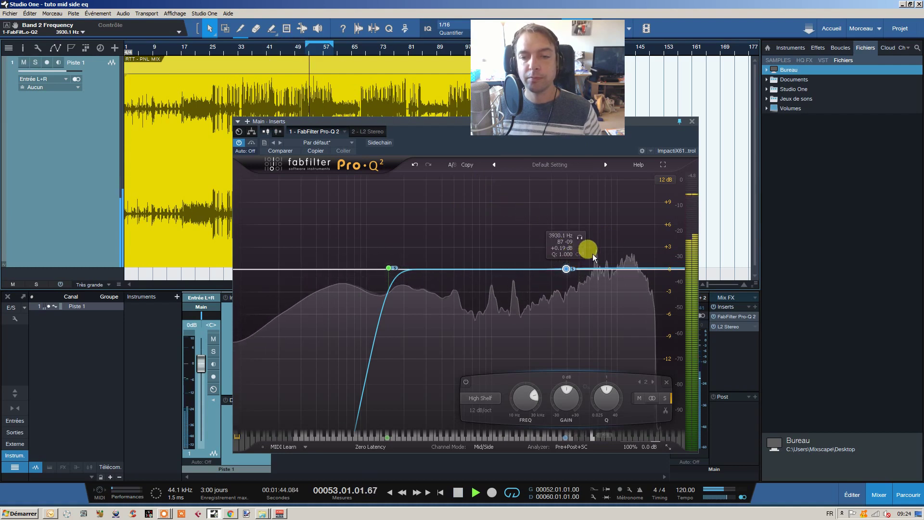
drag(561, 272, 593, 264)
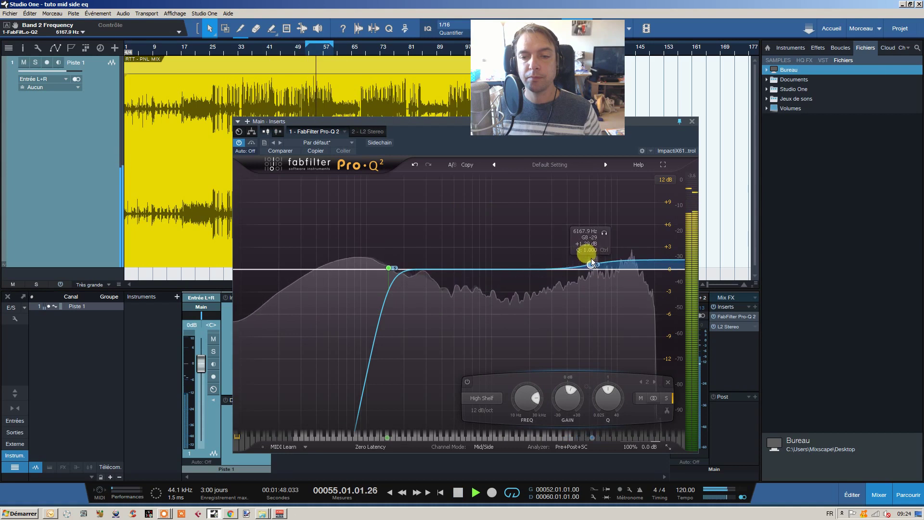
click(458, 492)
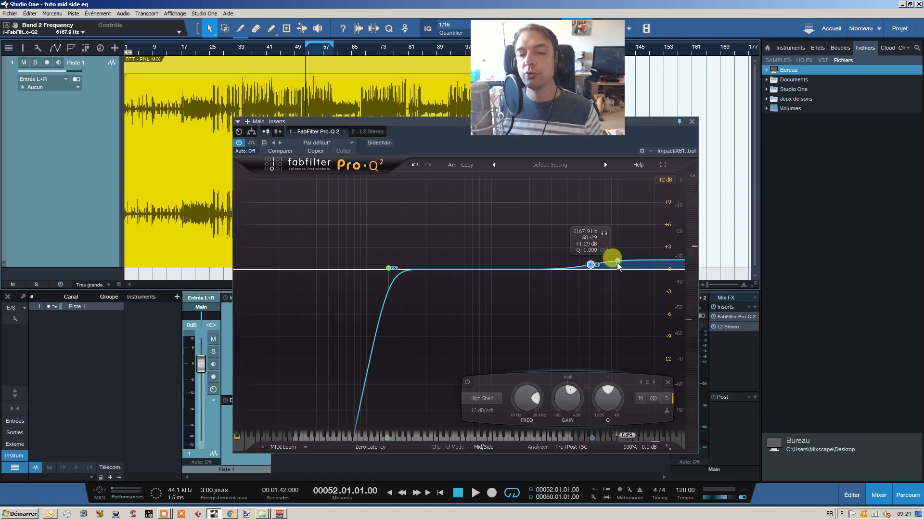
drag(593, 263, 590, 254)
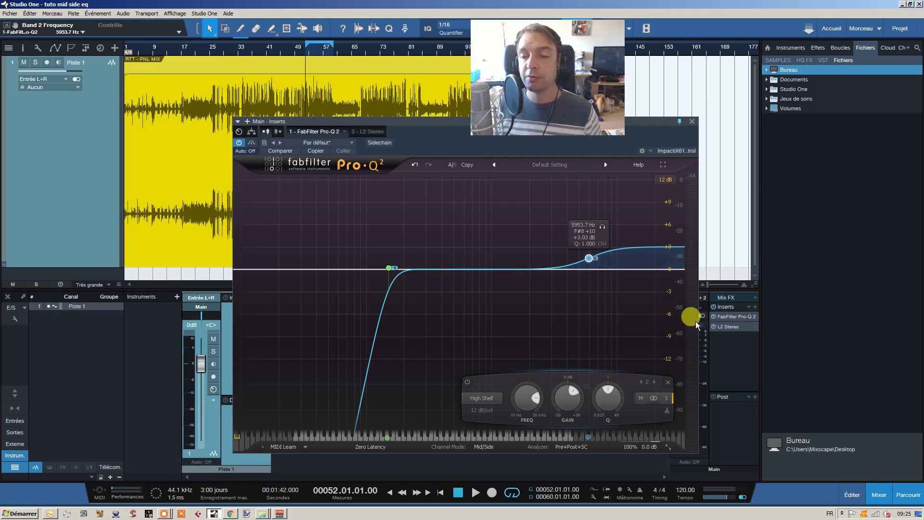
click(756, 308)
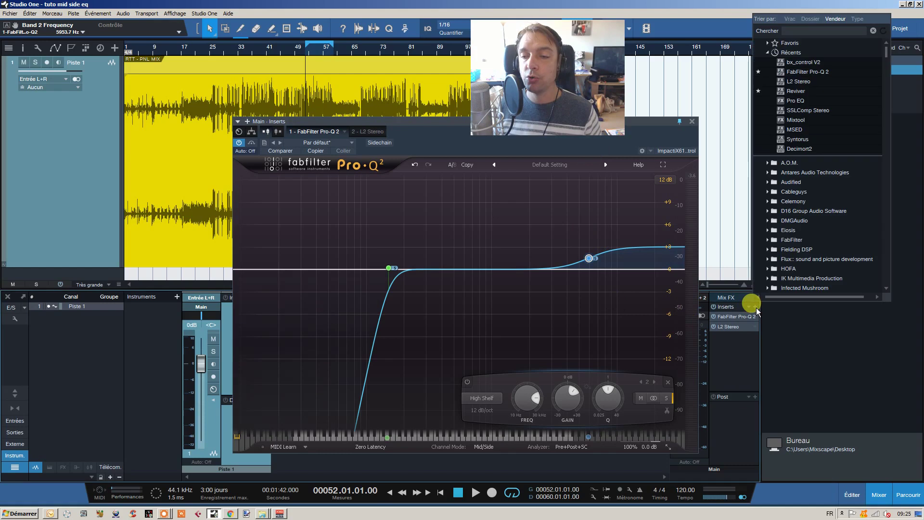
click(772, 33)
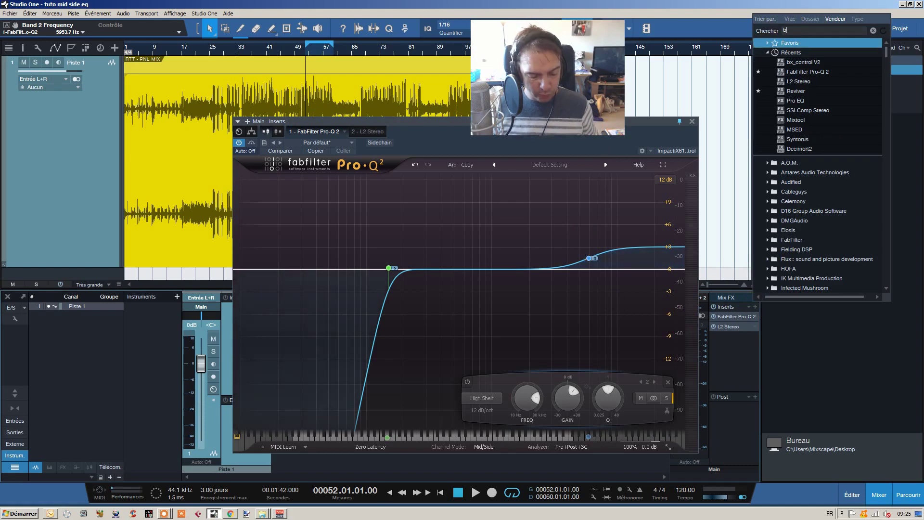
text(bx)
click(778, 54)
click(781, 91)
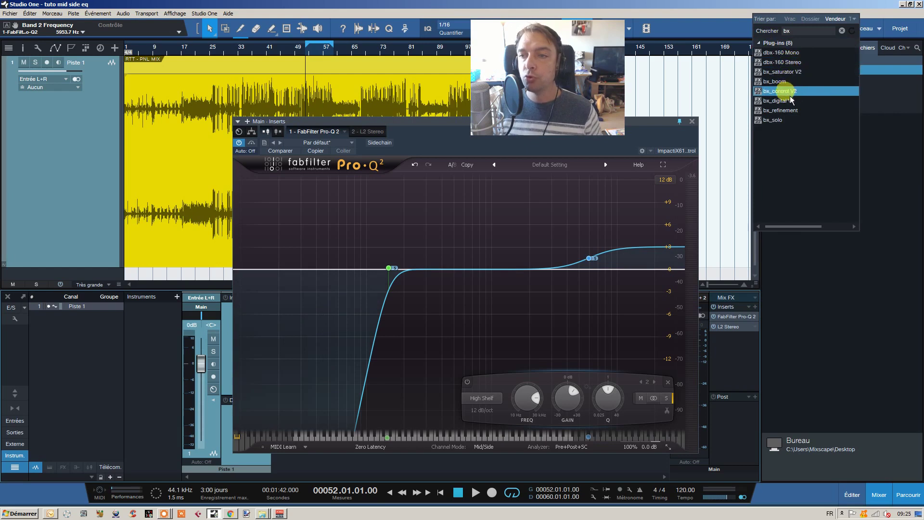
drag(793, 100, 683, 172)
click(716, 179)
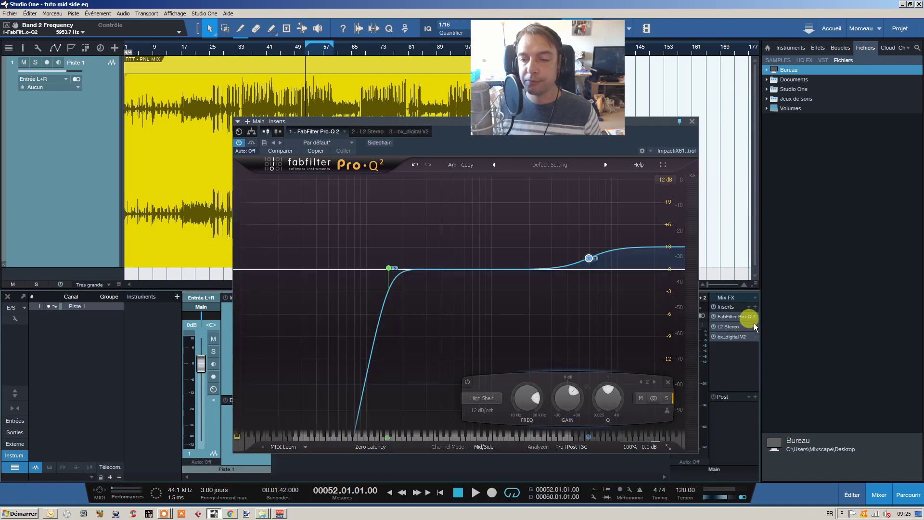
click(755, 340)
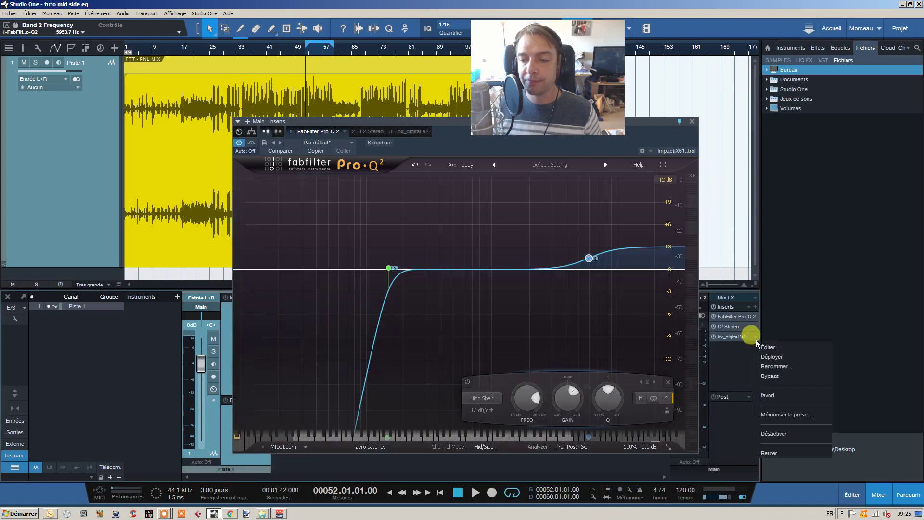
click(770, 454)
Search the effects for "bx", add bx_control V2 to the Main inserts, set its Stereo-Width to 150 %, and close its window.
click(756, 305)
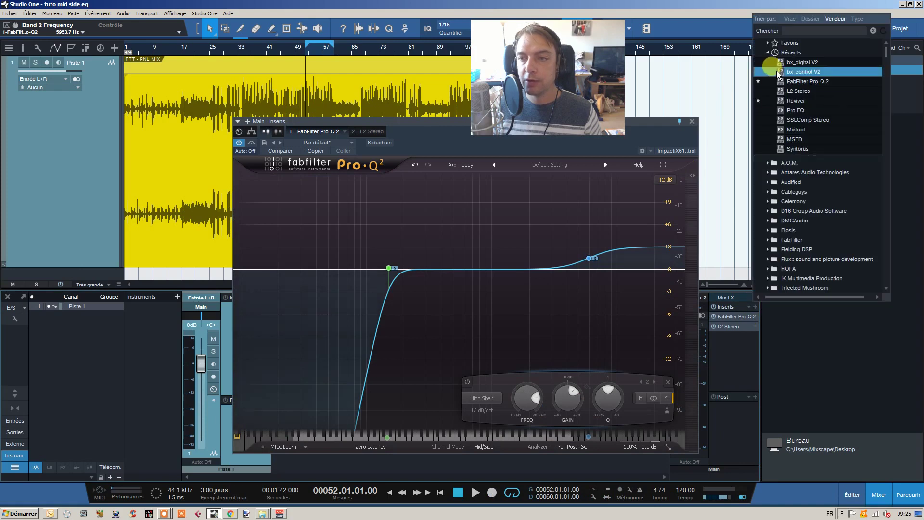
click(789, 30)
text(bl)
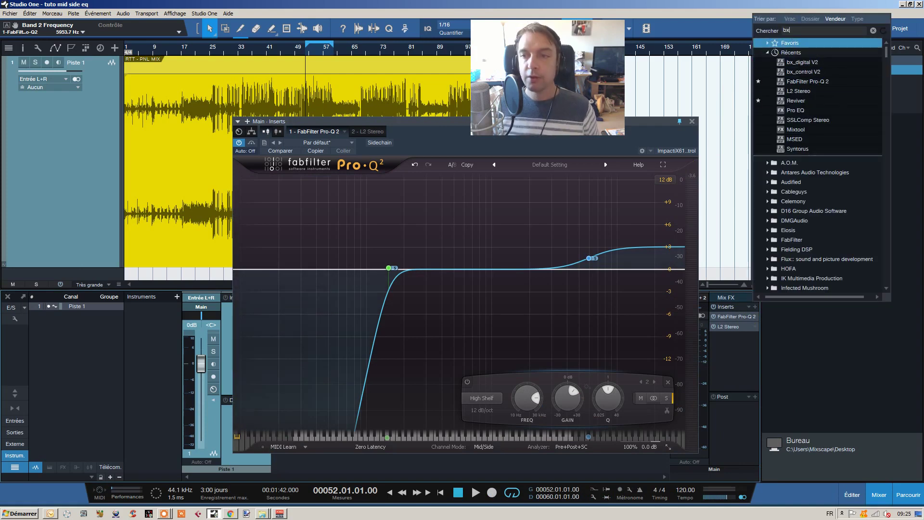
double_click(785, 90)
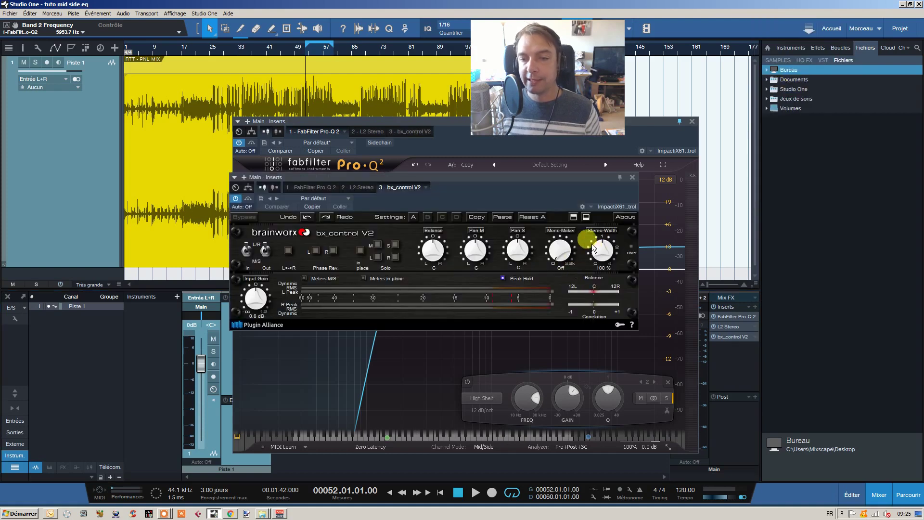
drag(605, 246, 606, 256)
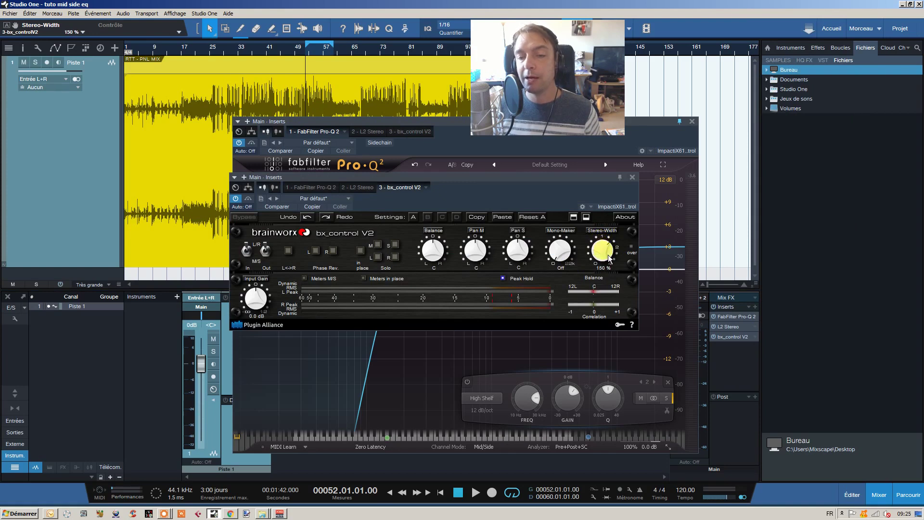
click(632, 177)
Nudge the Side high shelf to about 6007 Hz and +3.2 dB, and remove bx_control V2 from the Main inserts.
mouse_move(591, 262)
mouse_down()
mouse_move(588, 236)
mouse_move(590, 259)
mouse_up()
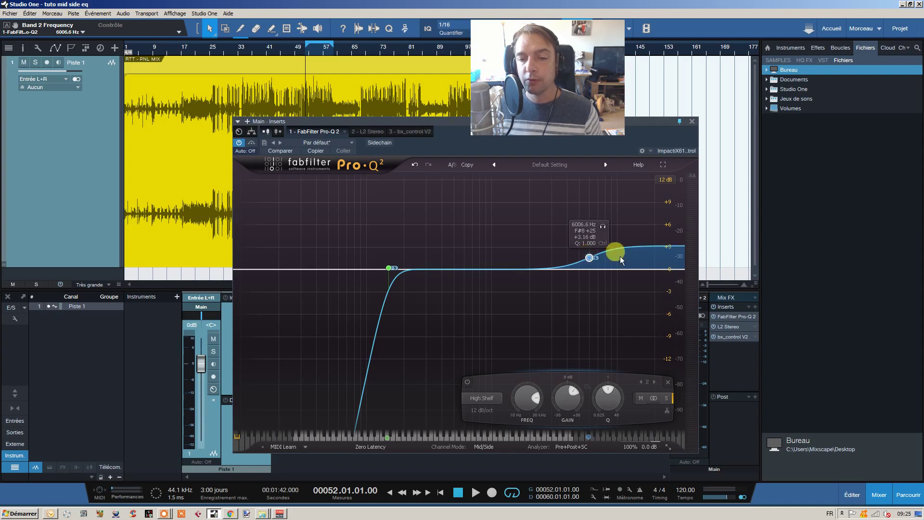
right_click(755, 337)
click(781, 453)
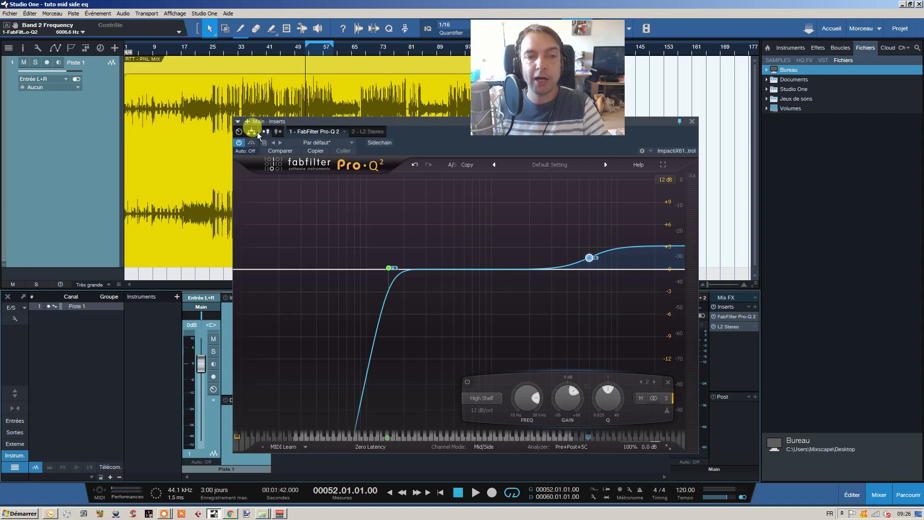
During playback, set the Side high shelf to about 5355 Hz and +3.1 dB, and compare the mix with Pro-Q 2 bypassed and active.
click(240, 143)
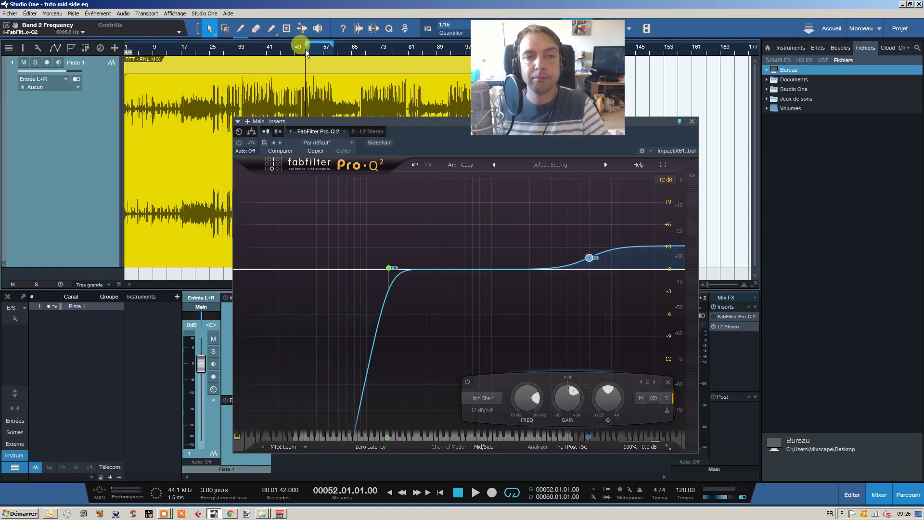
key(space)
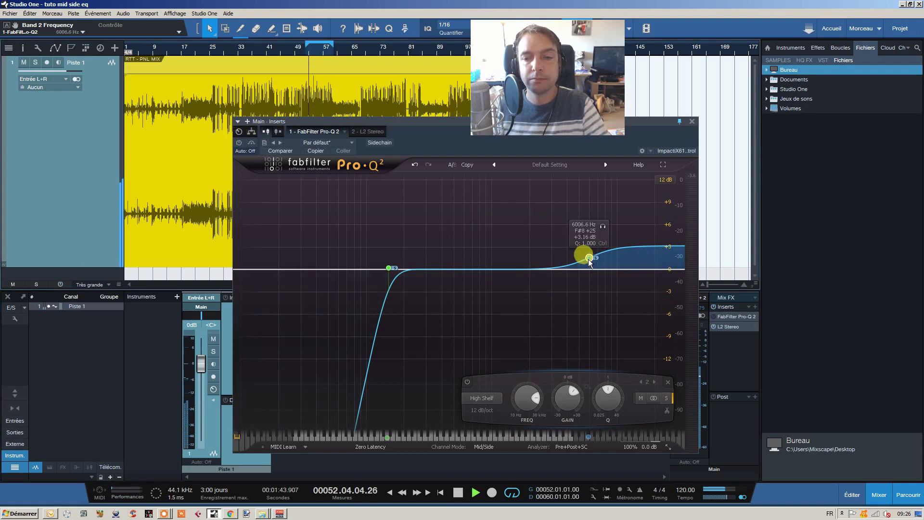
drag(589, 258, 581, 256)
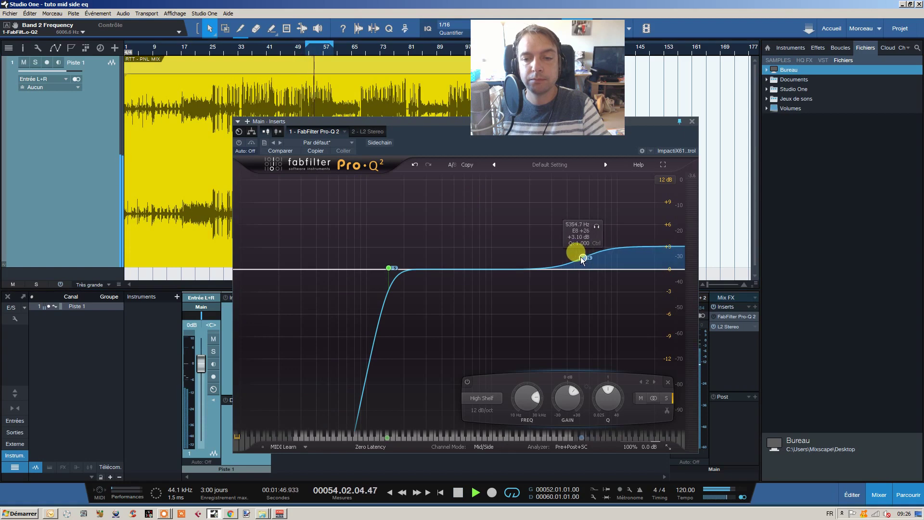
click(238, 143)
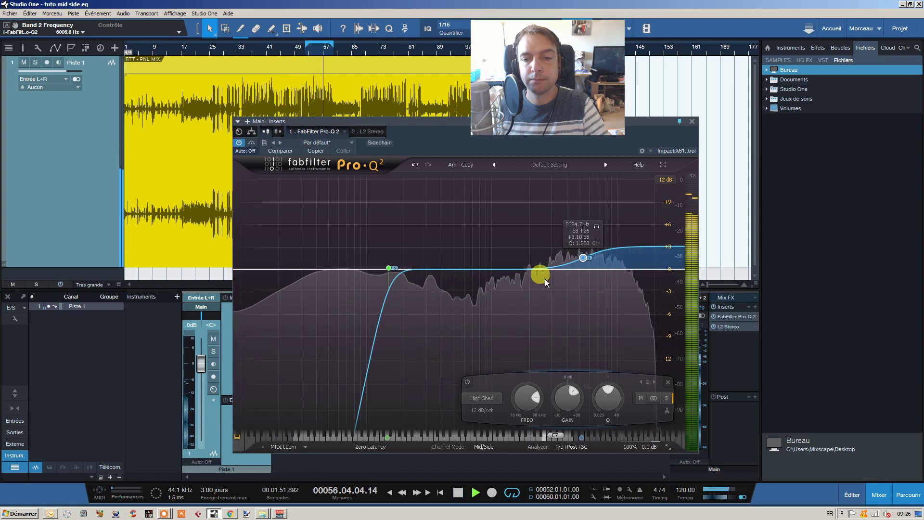
click(240, 143)
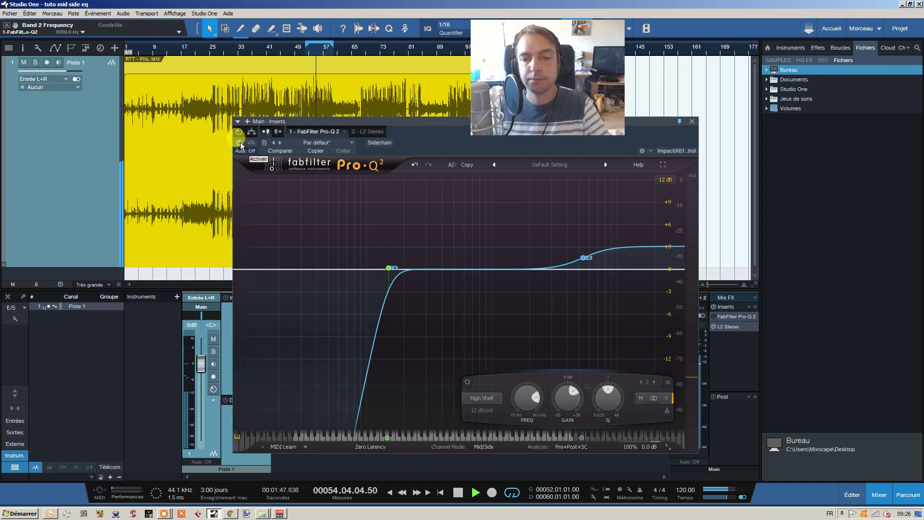
click(241, 143)
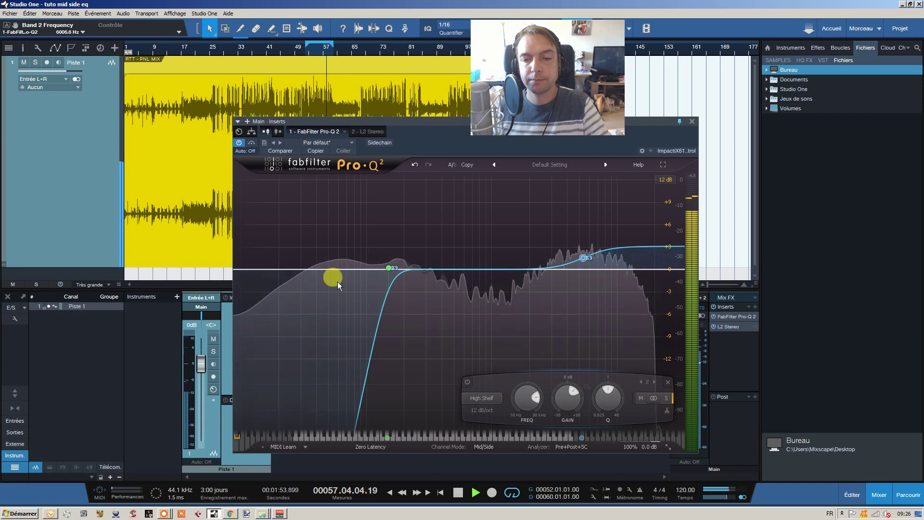
Stop playback and add a Mid bell at about 51 Hz with about +2.3 dB gain and Q about 2.8.
click(456, 495)
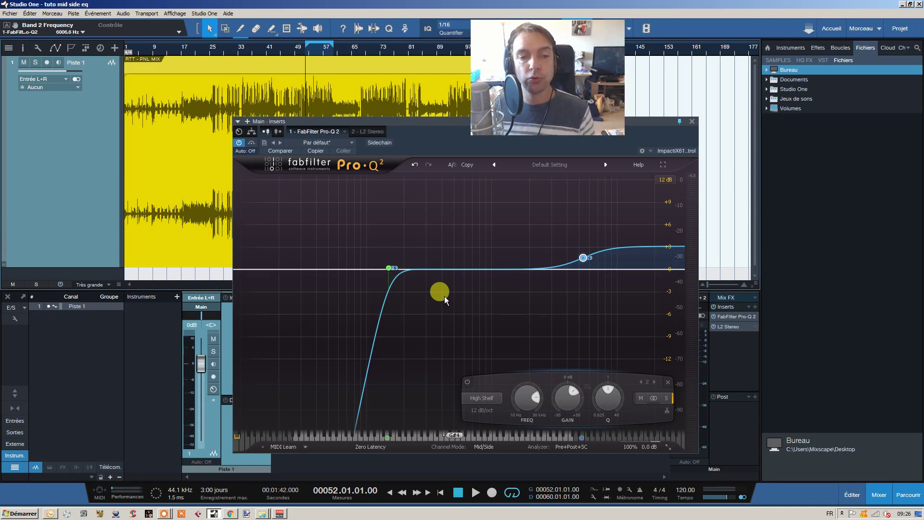
click(325, 268)
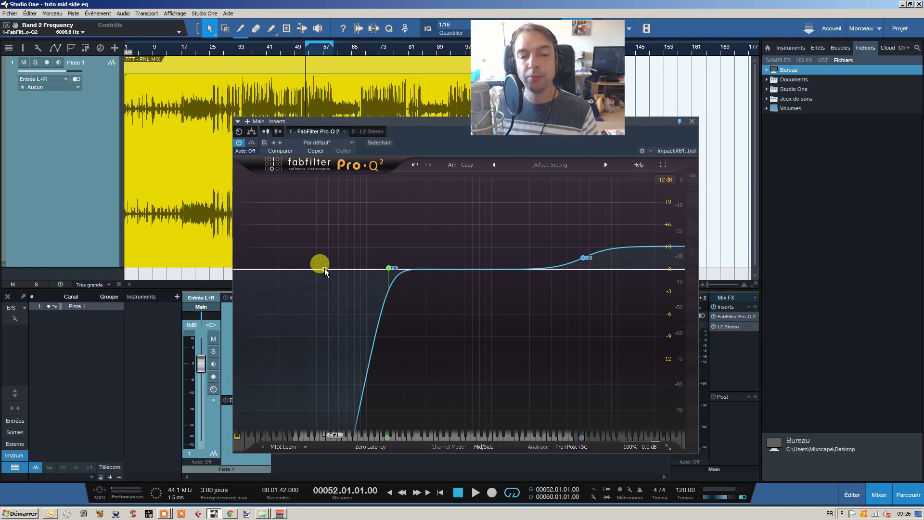
double_click(324, 267)
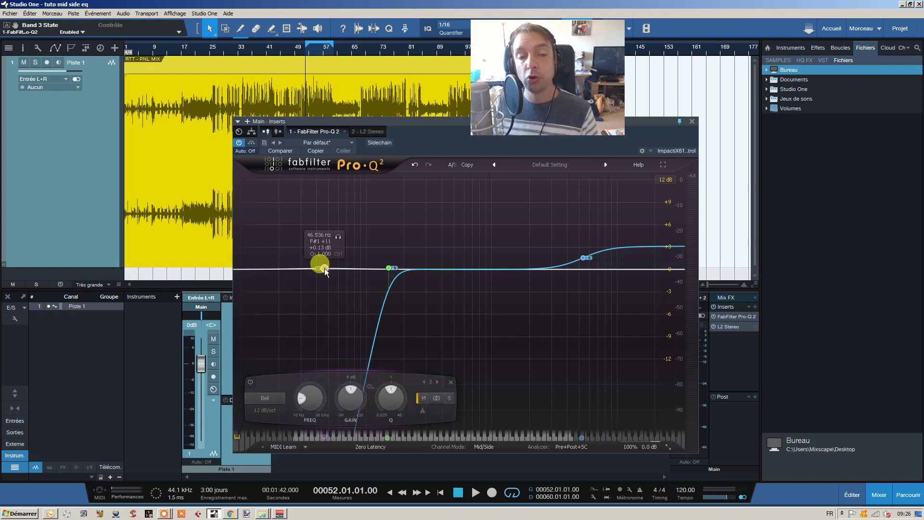
drag(324, 267, 329, 252)
scroll(328, 258, up, 5)
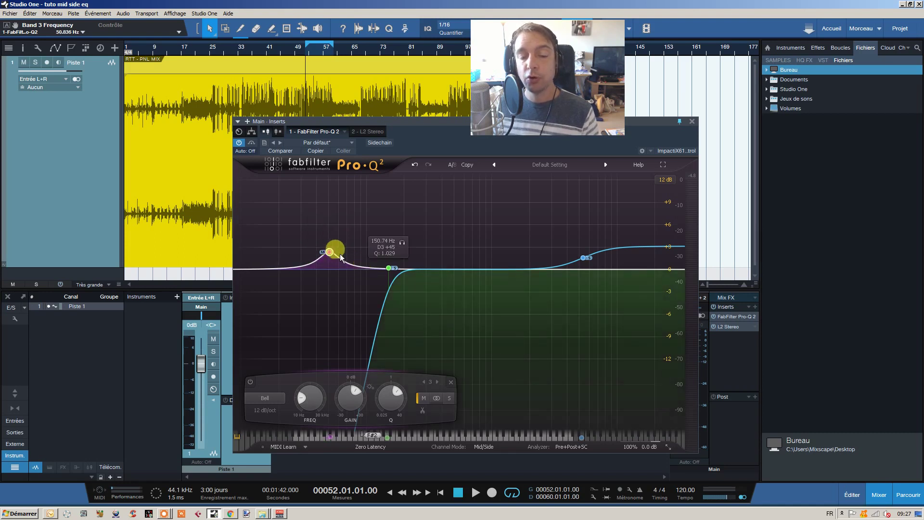
Add a bell with Side stereo placement at about 50 Hz with about -2.3 dB gain and Q about 3.9.
drag(368, 270, 326, 282)
right_click(326, 283)
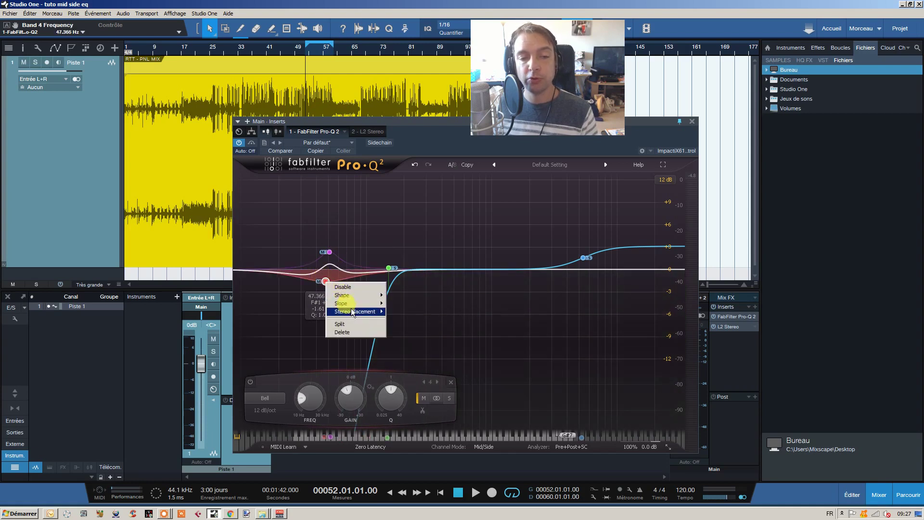
mouse_move(366, 311)
click(404, 321)
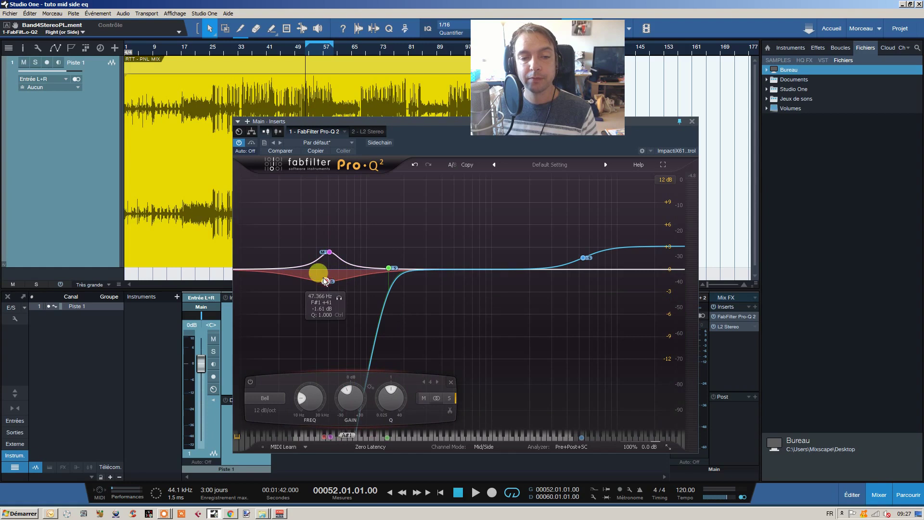
drag(324, 281, 330, 288)
scroll(329, 288, up, 5)
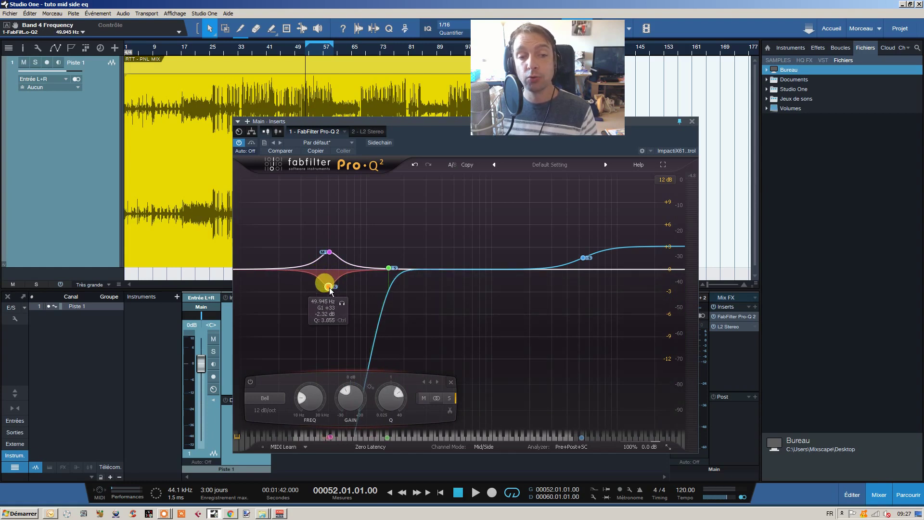
Set the low Side bell's gain to -2 dB and the Mid bell to about 51.3 Hz with +2.06 dB gain.
mouse_move(385, 267)
mouse_move(360, 302)
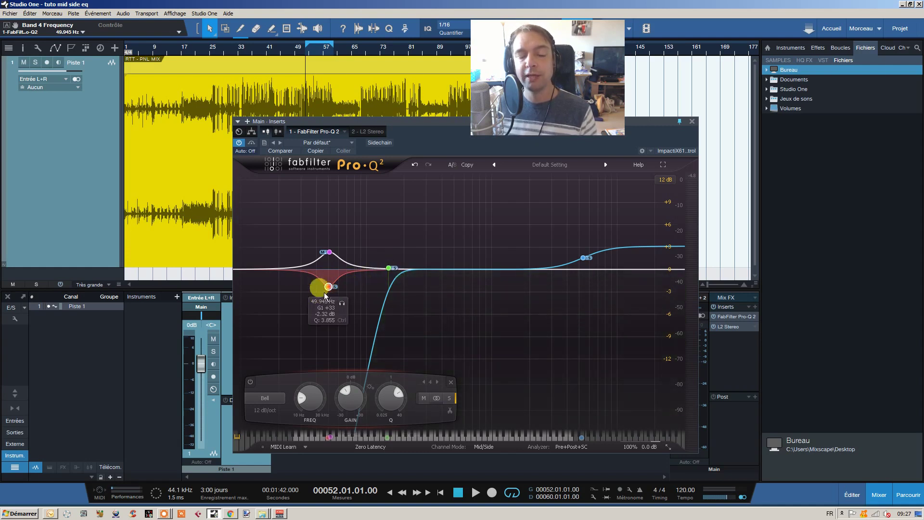
drag(327, 288, 329, 286)
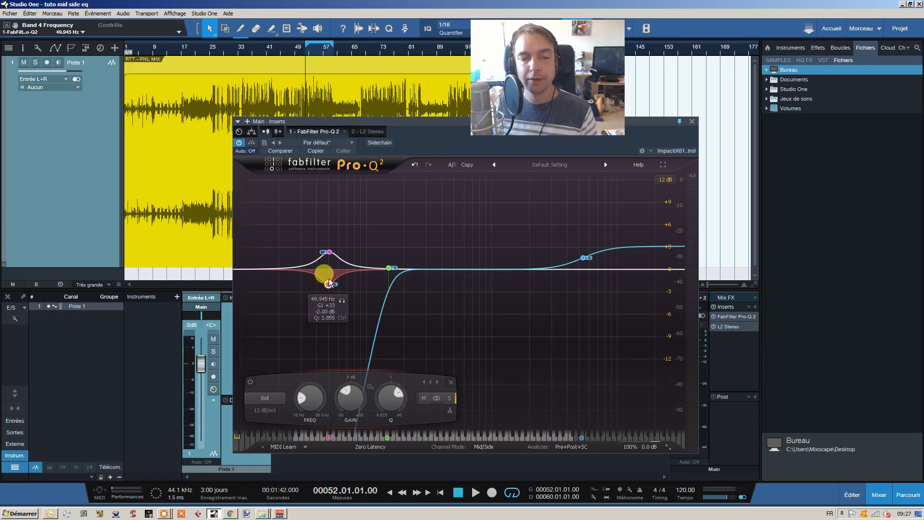
drag(328, 286, 331, 282)
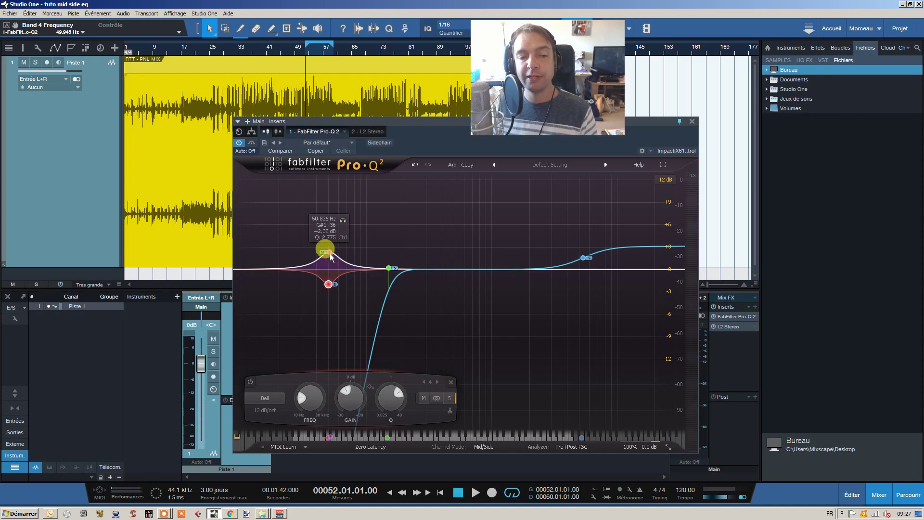
click(331, 253)
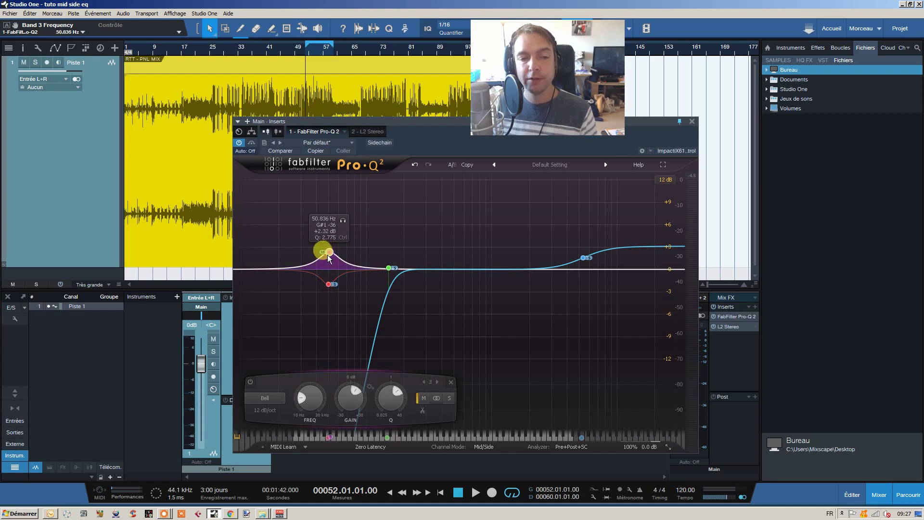
drag(326, 256, 327, 257)
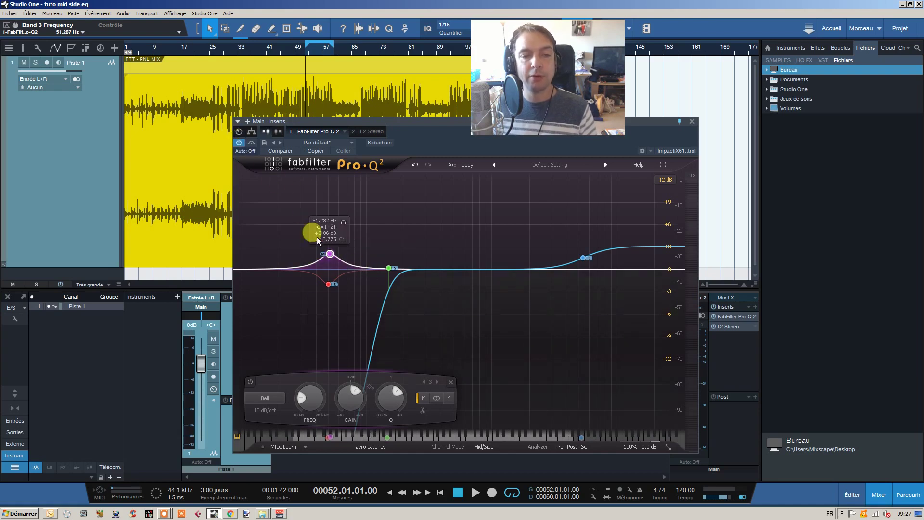
Play the mix from bar 52 and compare it with Pro-Q 2 bypassed and active.
click(302, 48)
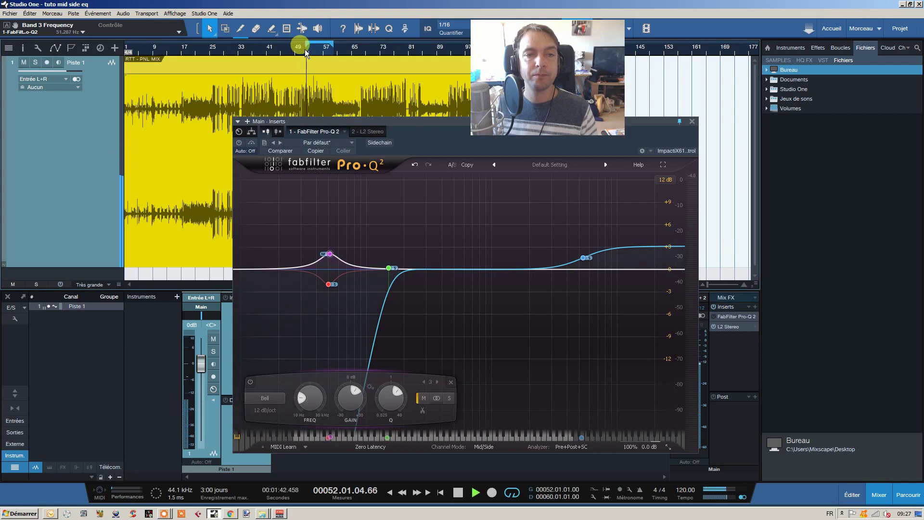
click(238, 143)
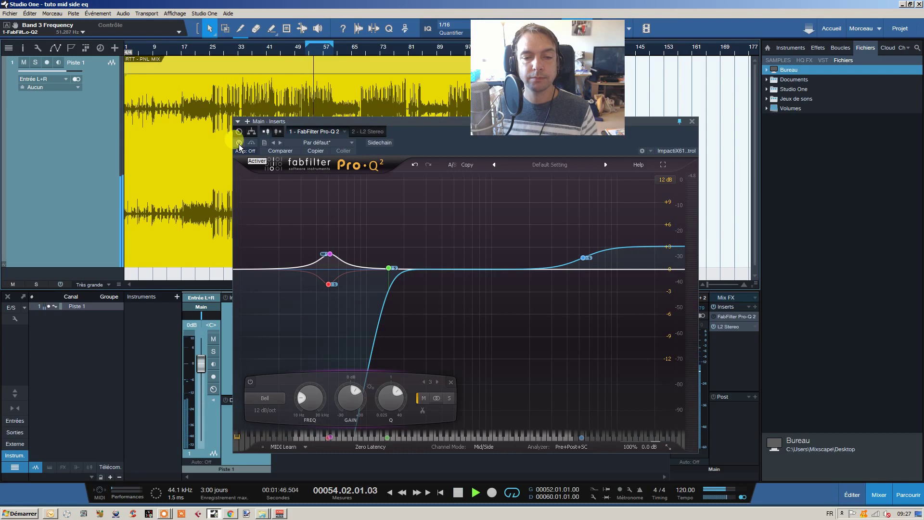
click(239, 143)
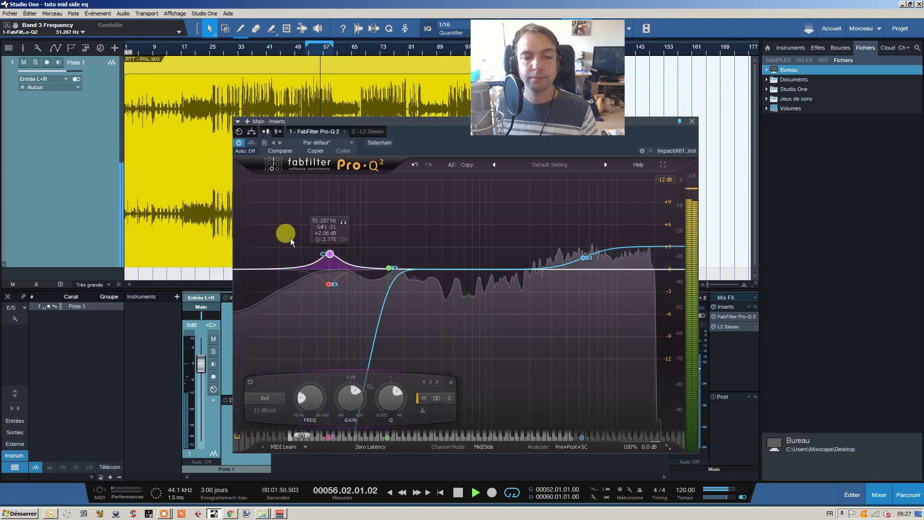
mouse_move(291, 238)
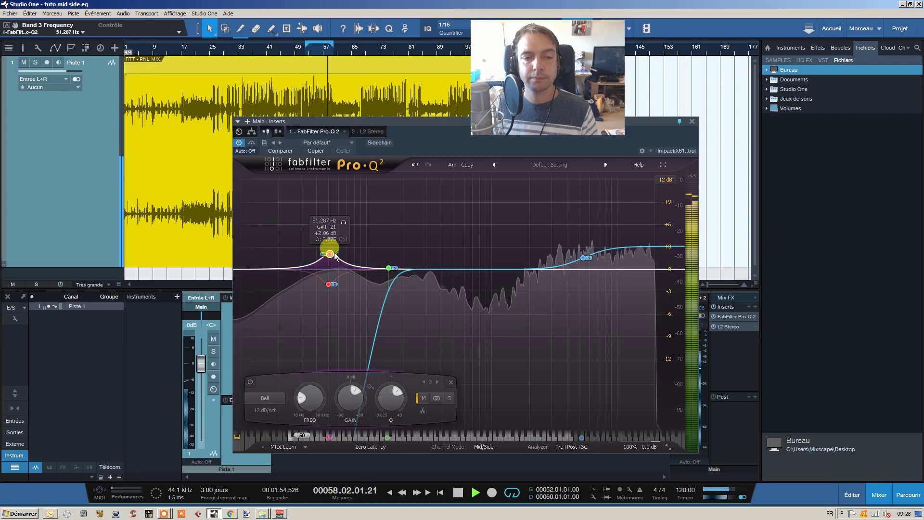
Narrow the Side bell near 50 Hz to Q about 8.8 and the Mid bell near 51 Hz to Q about 5.7.
click(328, 283)
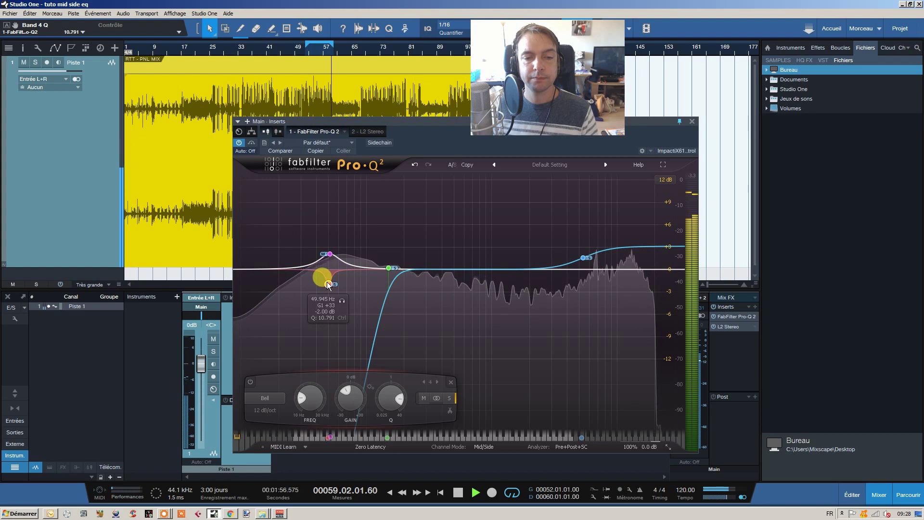
click(329, 254)
scroll(328, 253, up, 4)
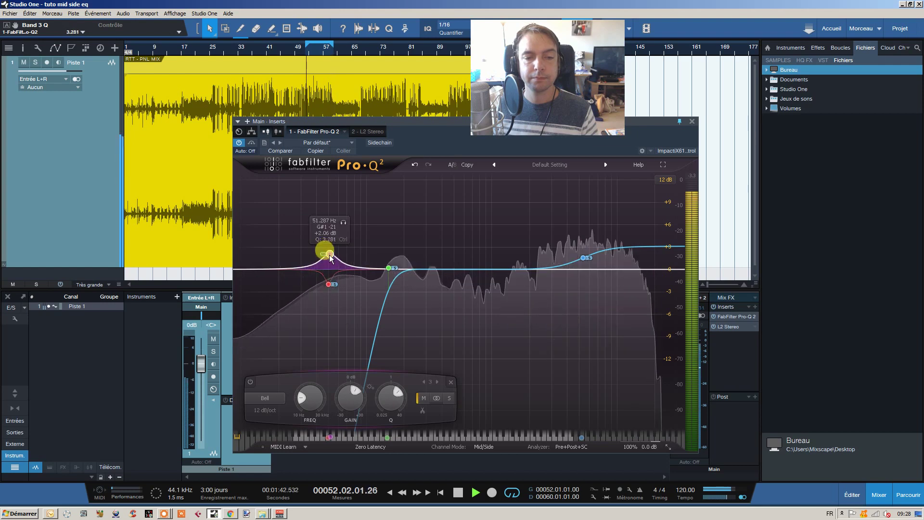
Compare the narrowed low-end bells with Pro-Q 2 bypassed and active, stop playback, and select the Mid bell.
click(239, 143)
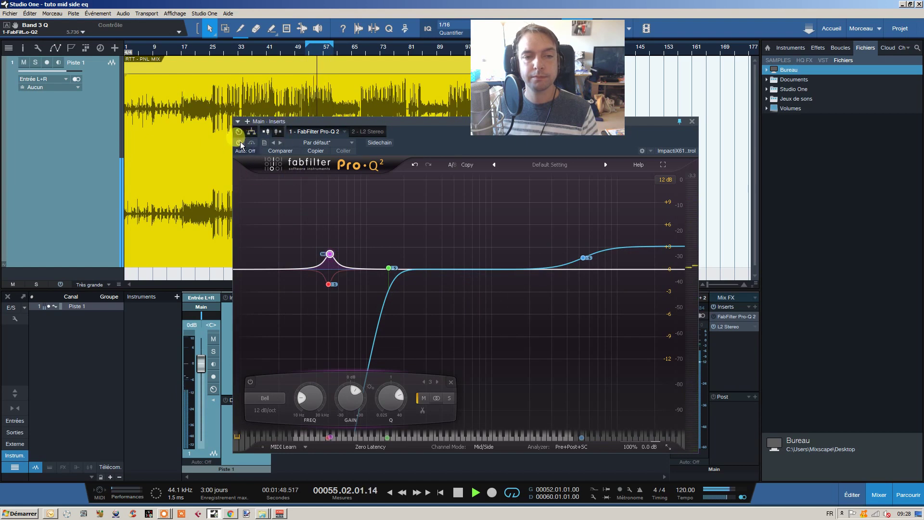
click(241, 142)
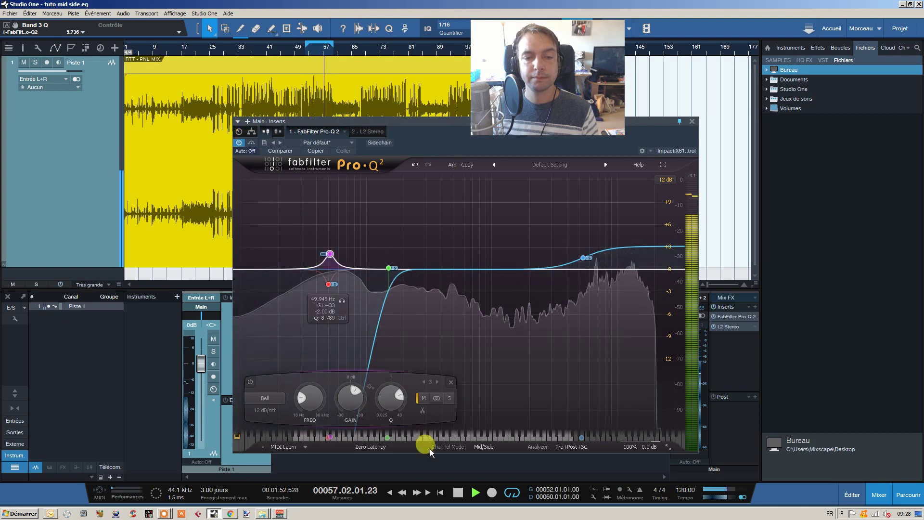
click(458, 492)
click(330, 254)
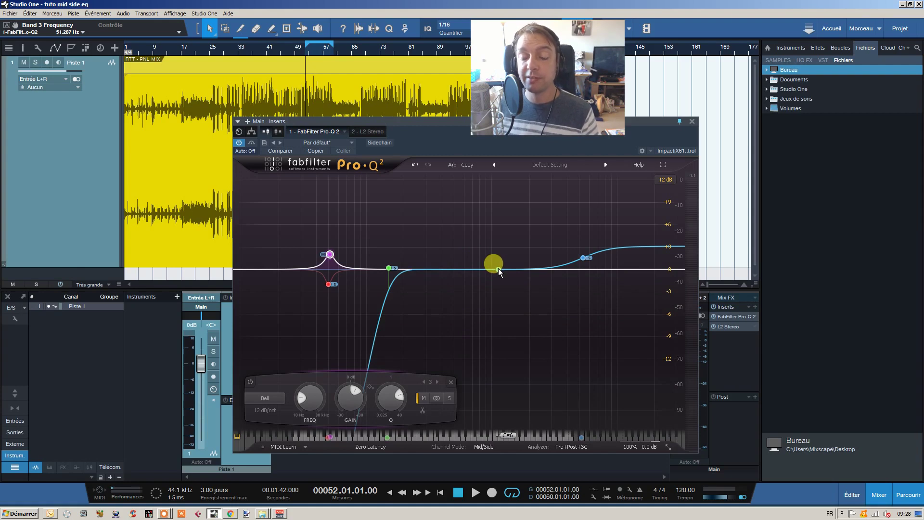
Try a Mid bell at about 2396 Hz with +1.74 dB gain and Q about 3.3, and delete it.
drag(498, 269, 498, 259)
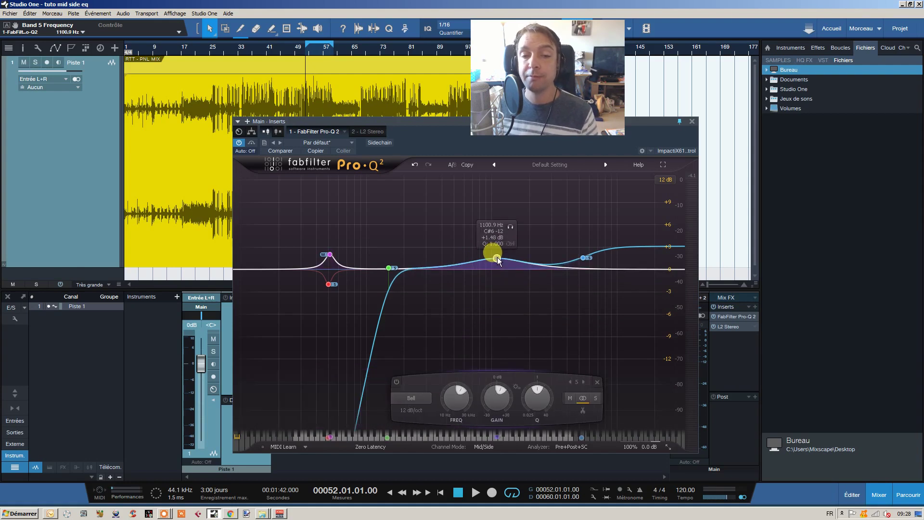
right_click(497, 258)
mouse_move(512, 275)
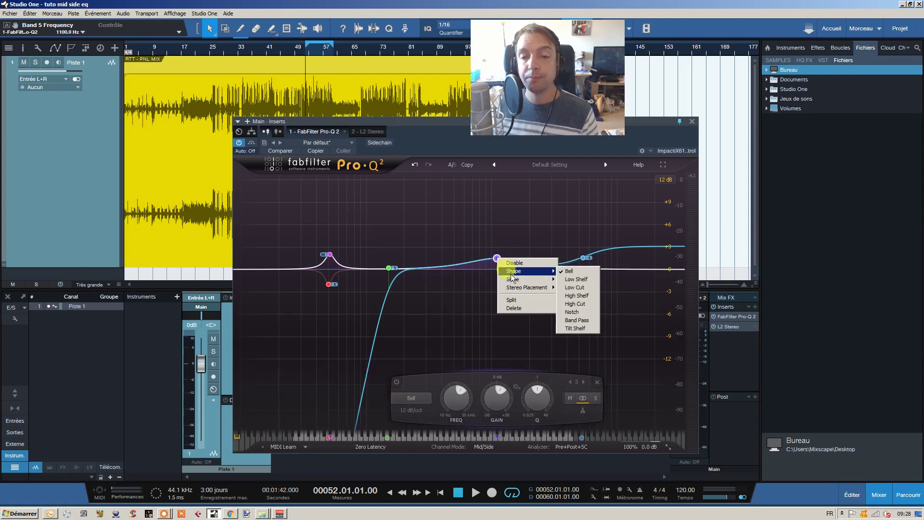
click(570, 288)
drag(500, 260, 517, 252)
scroll(517, 253, up, 4)
scroll(517, 252, up, 5)
drag(517, 253, 540, 257)
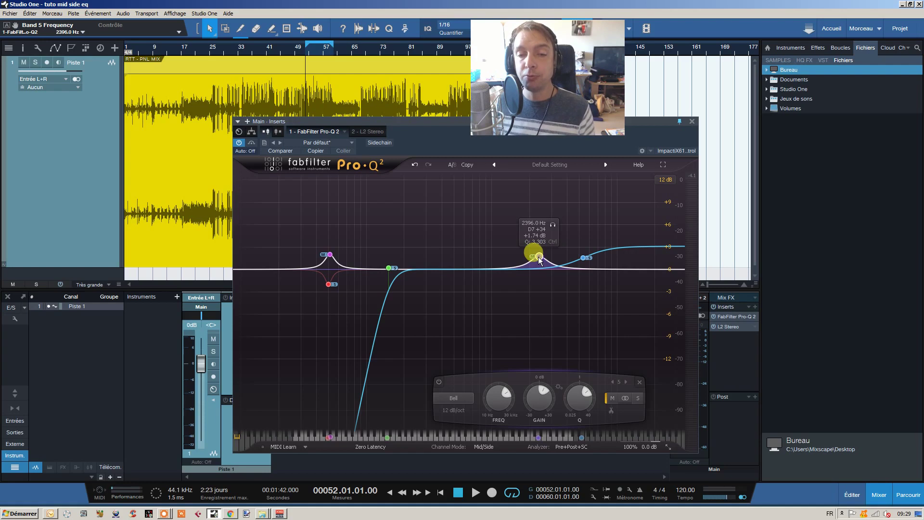
right_click(539, 258)
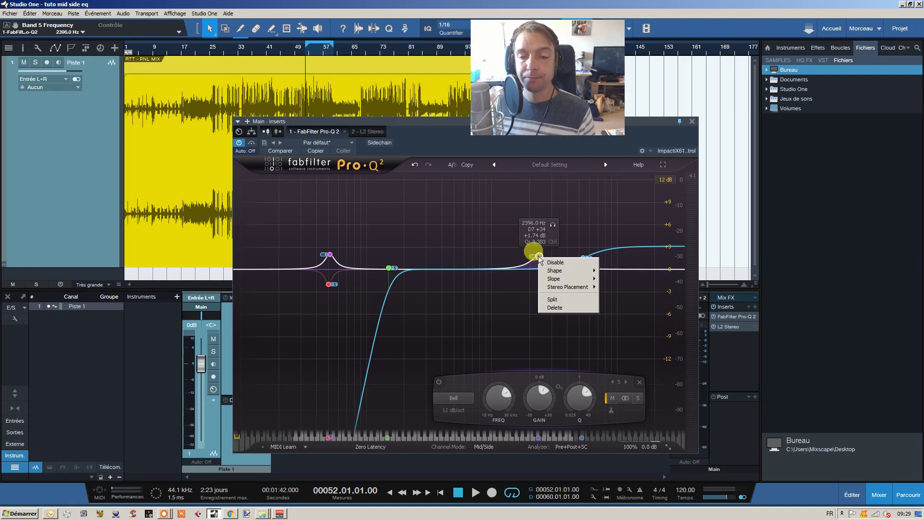
click(553, 308)
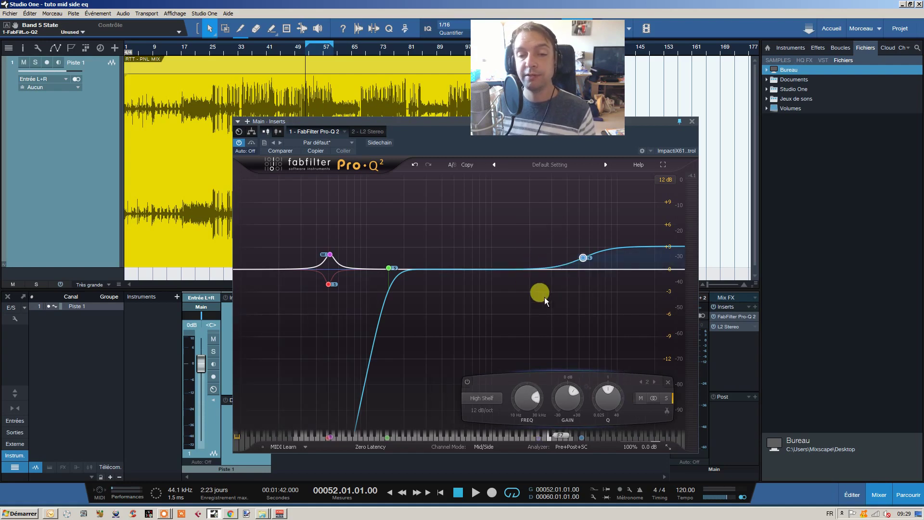
Add a bell with Mid stereo placement and set it to about 428 Hz with about -2.1 dB gain.
click(504, 266)
drag(502, 266, 457, 214)
scroll(485, 251, up, 4)
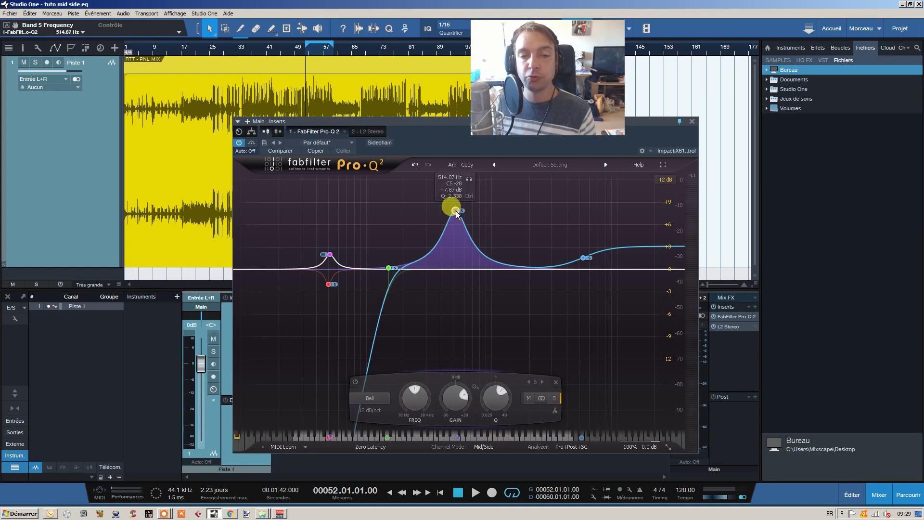
right_click(456, 212)
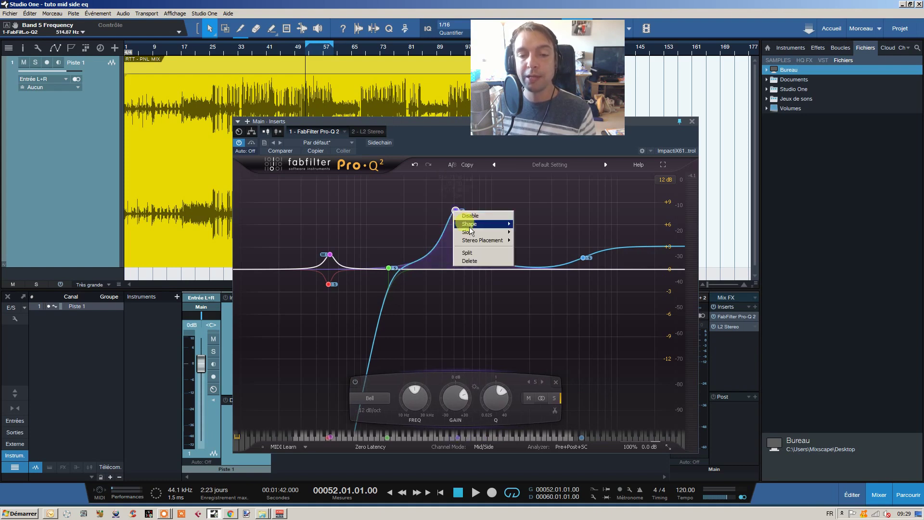
mouse_move(483, 240)
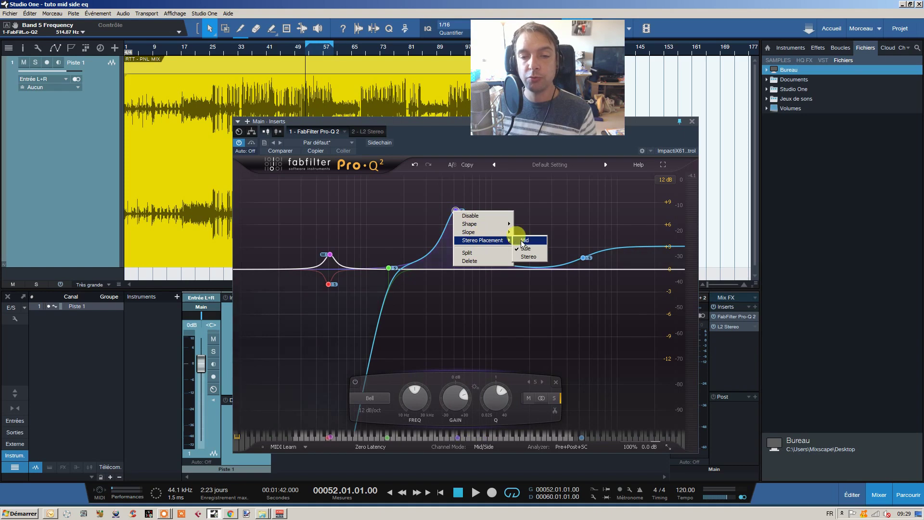
click(521, 241)
drag(458, 212, 445, 285)
Start playback from bar 52 and narrow the 428 Hz Mid bell to Q about 4.6.
click(306, 48)
scroll(446, 285, up, 2)
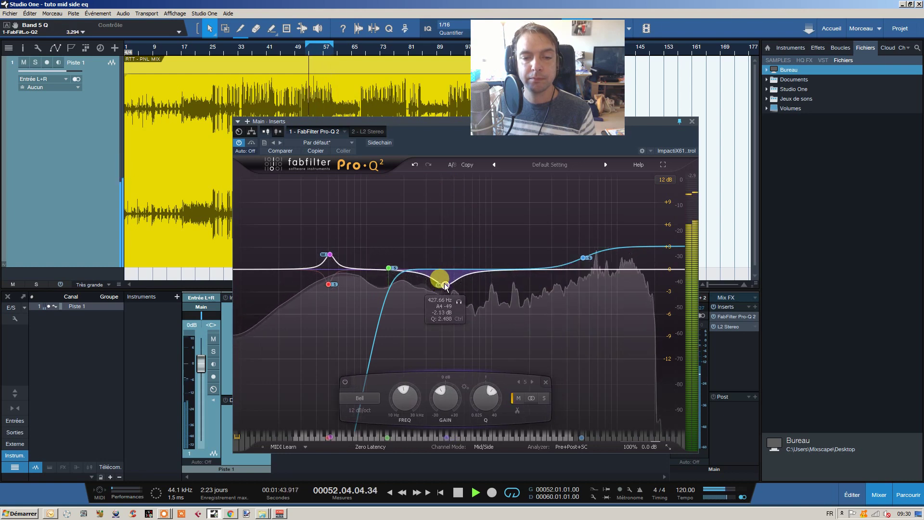
scroll(446, 286, up, 5)
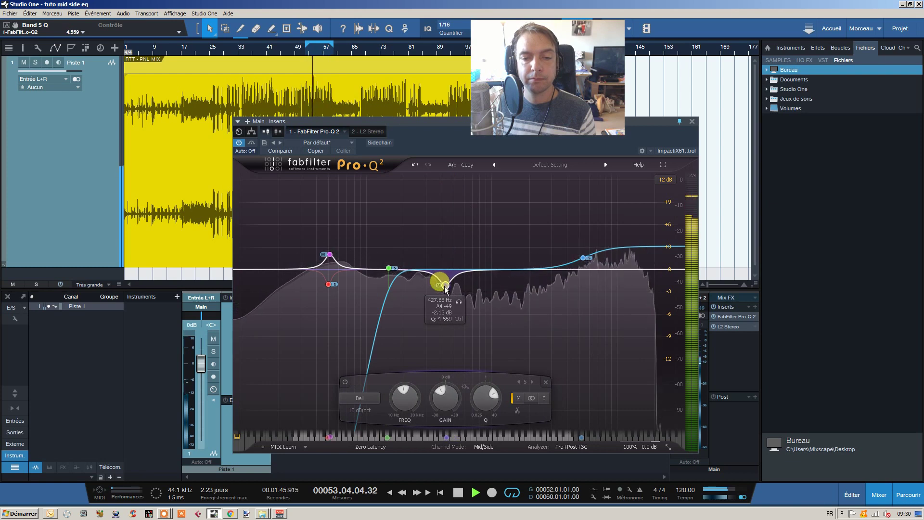
Compare the mix with the 428 Hz Mid bell disabled and enabled, set its gain to -2 dB, and stop playback.
right_click(445, 287)
click(457, 291)
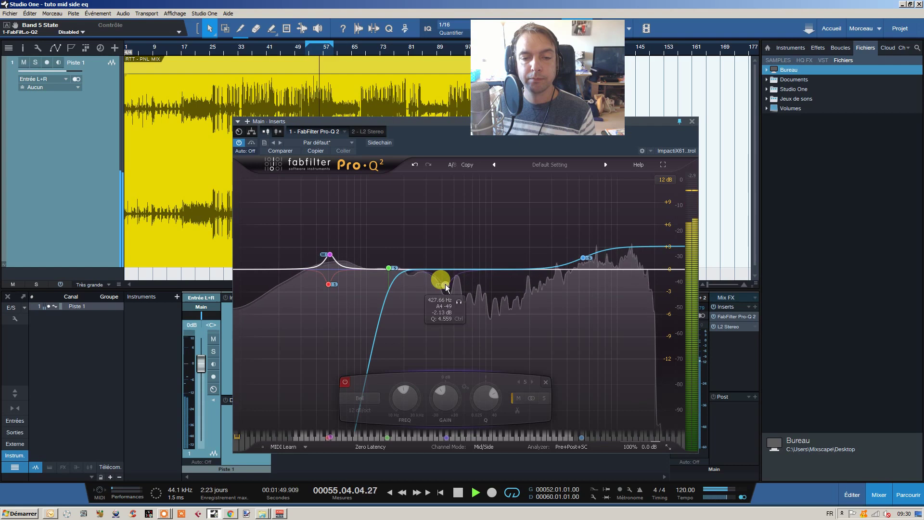
right_click(446, 284)
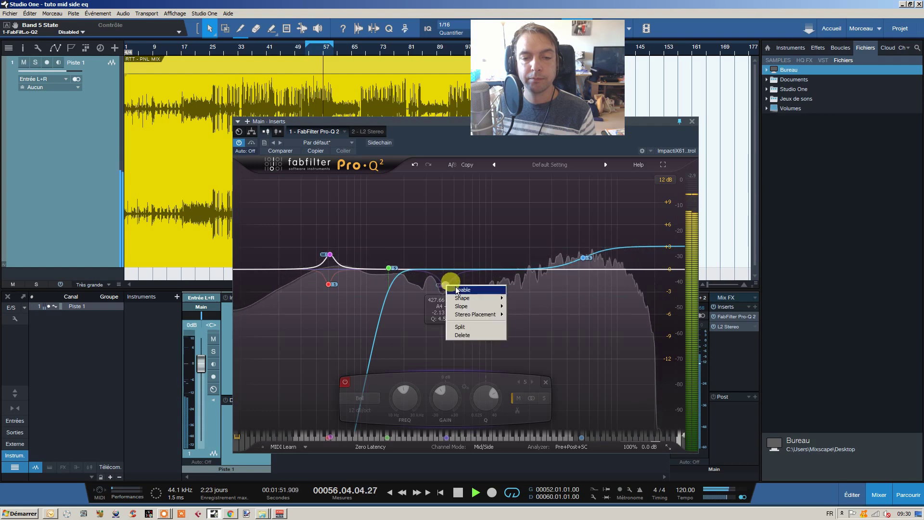
click(457, 290)
mouse_move(446, 288)
mouse_down()
mouse_move(455, 289)
mouse_move(447, 288)
mouse_up()
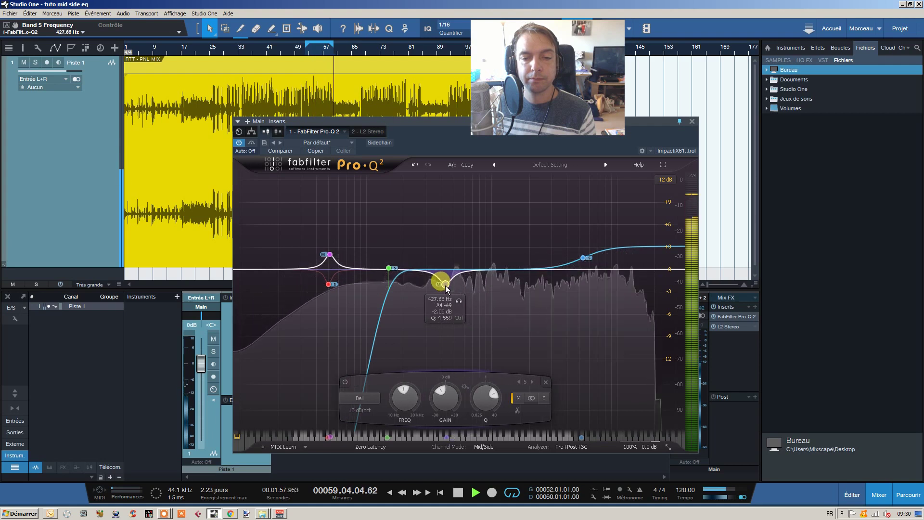
click(458, 492)
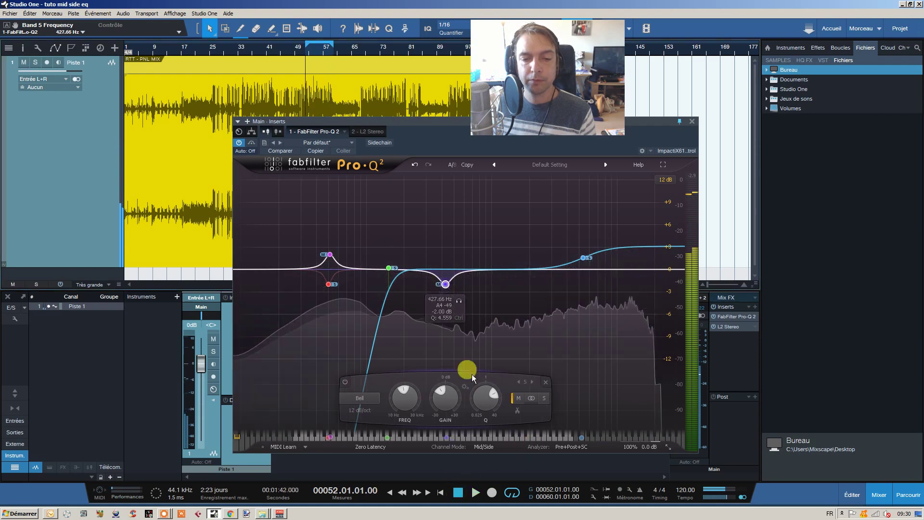
Move the 428 Hz Mid bell to about 455 Hz with -1.87 dB gain, and add a Side bell at about 2375 Hz.
drag(447, 285, 452, 284)
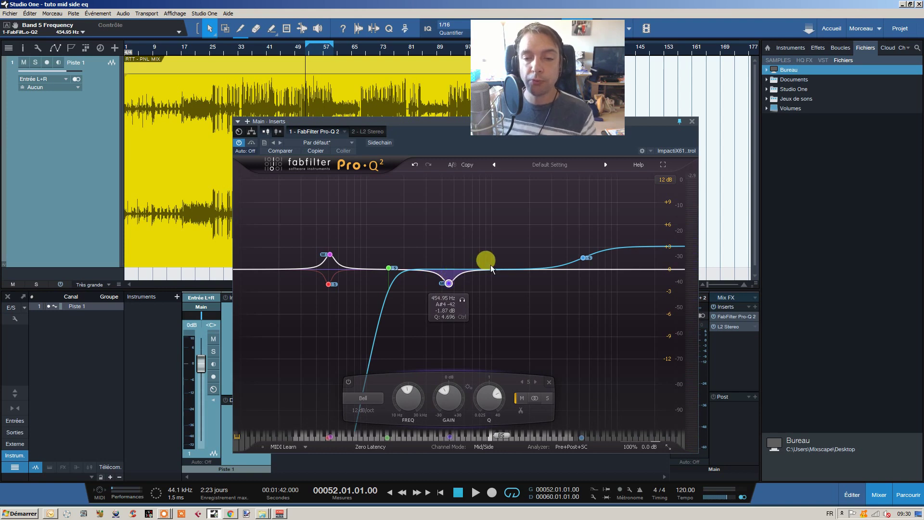
click(538, 268)
drag(539, 269, 533, 271)
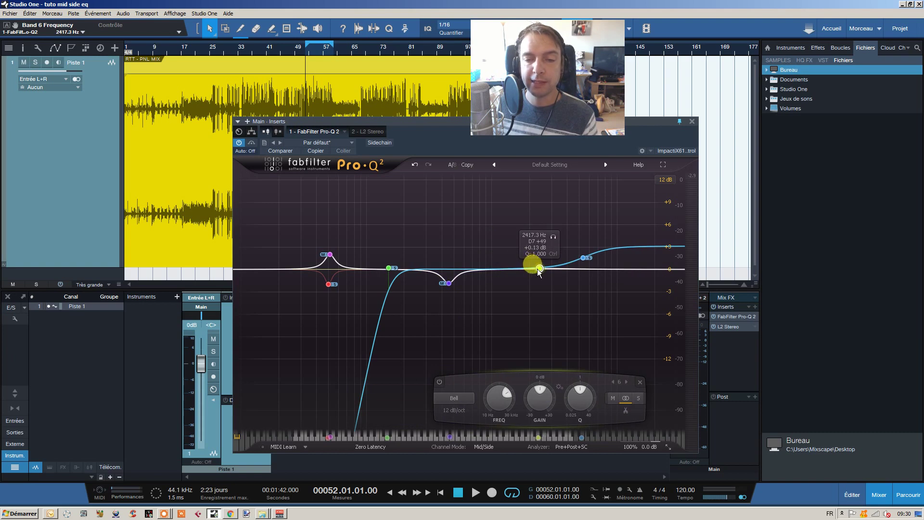
drag(539, 270, 539, 264)
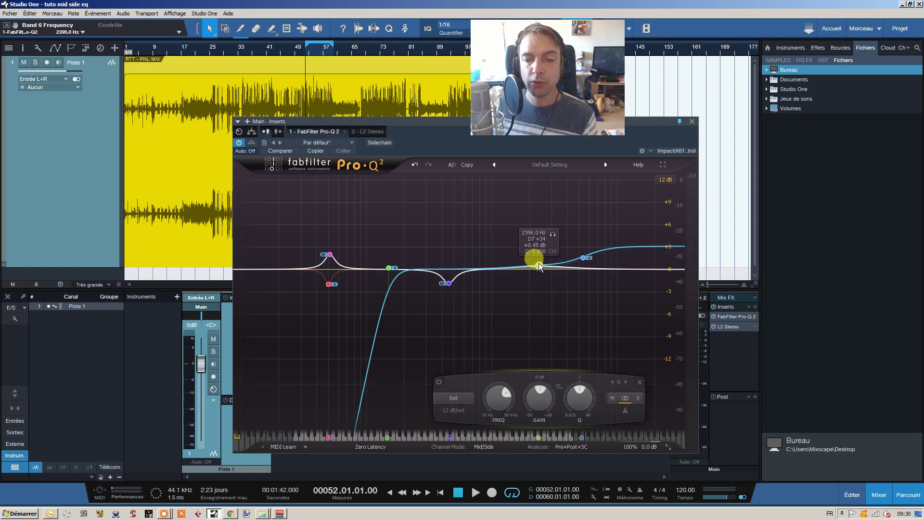
right_click(539, 264)
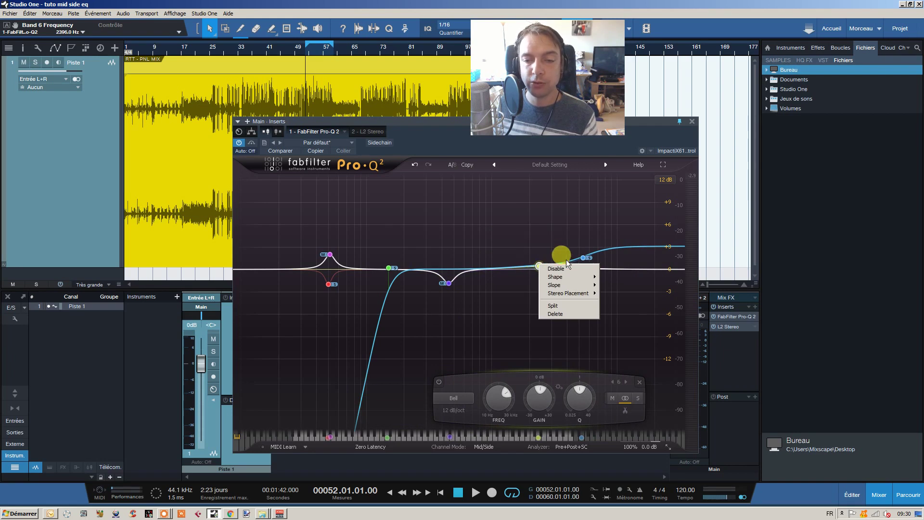
mouse_move(580, 293)
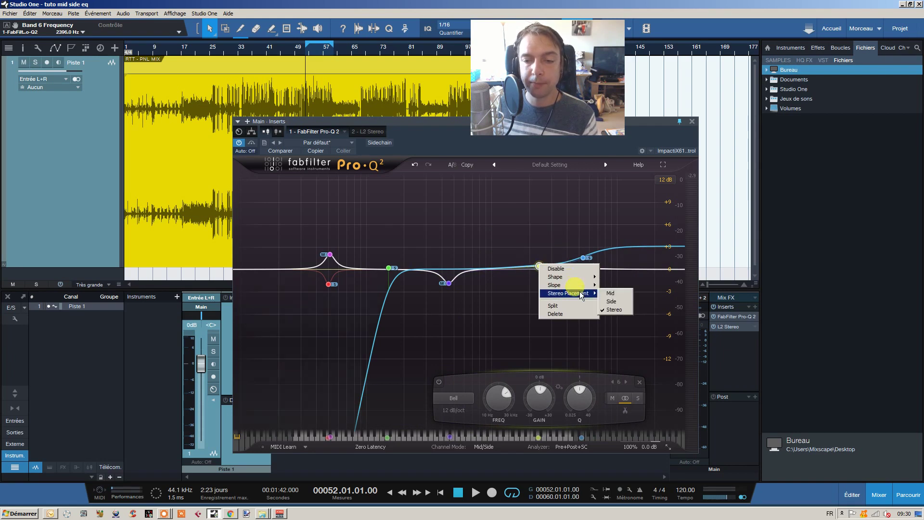
click(611, 301)
drag(539, 269, 539, 273)
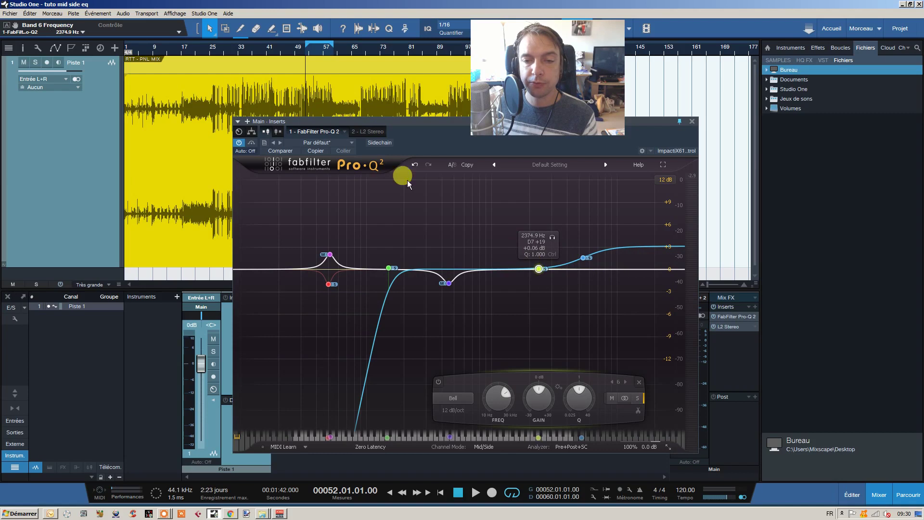
Play from bar 52 while shaping the new Side bell to about 3068 Hz, +2.58 dB gain and Q about 1.87, and stop playback.
click(307, 50)
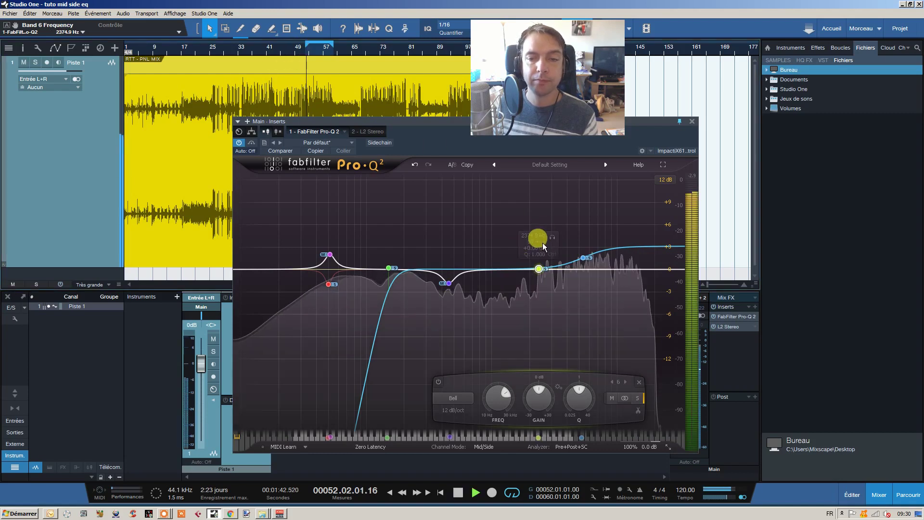
drag(542, 273, 552, 246)
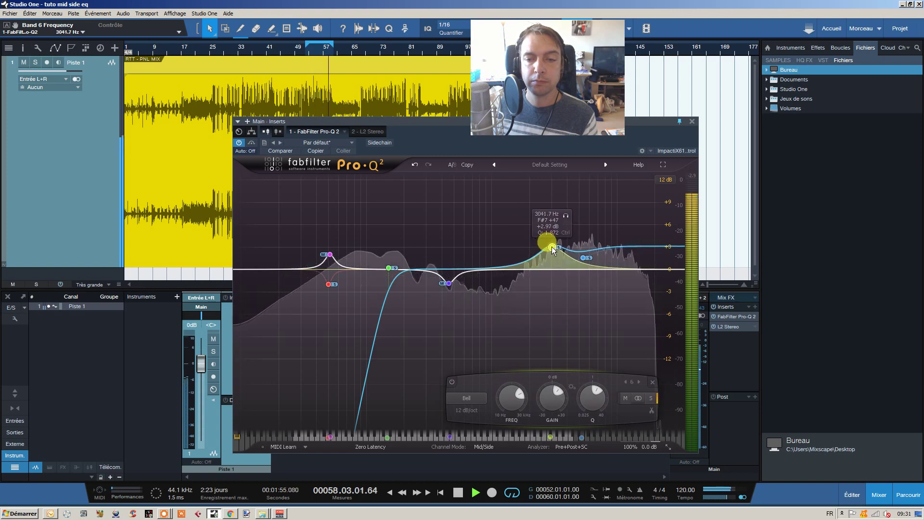
click(583, 257)
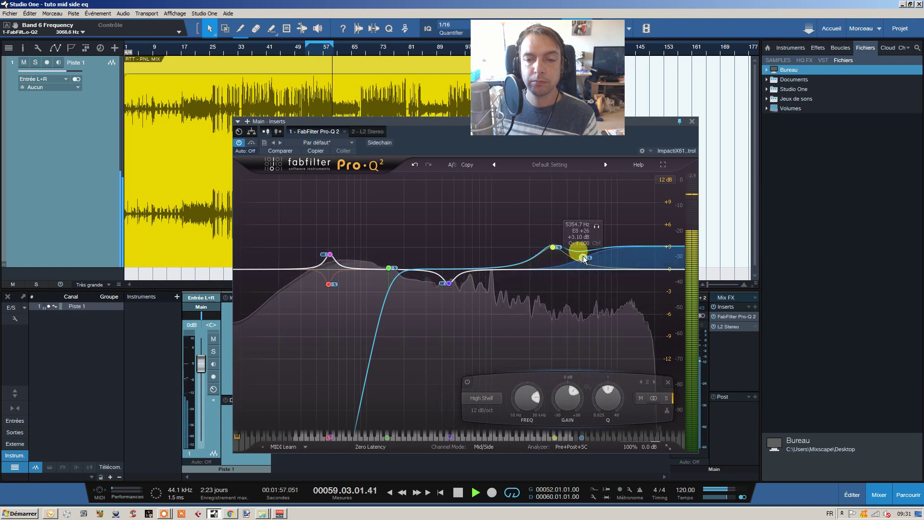
click(553, 251)
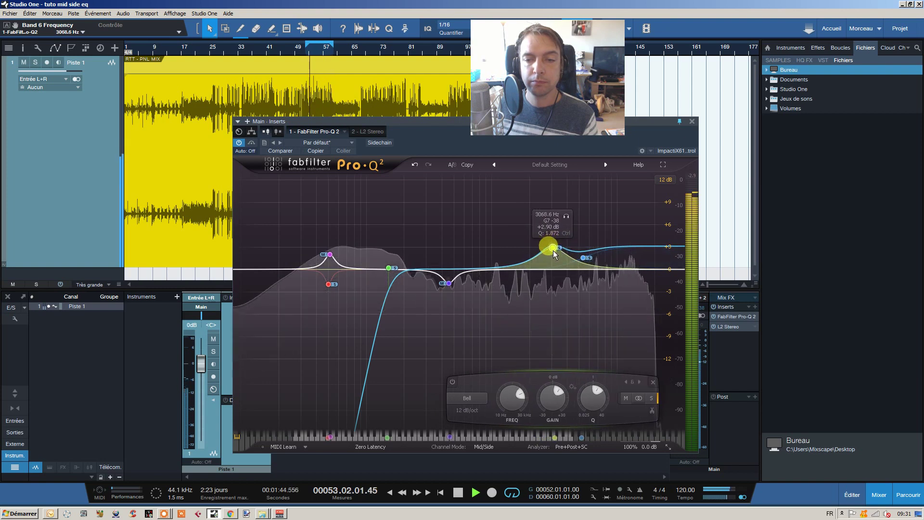
click(458, 492)
click(553, 248)
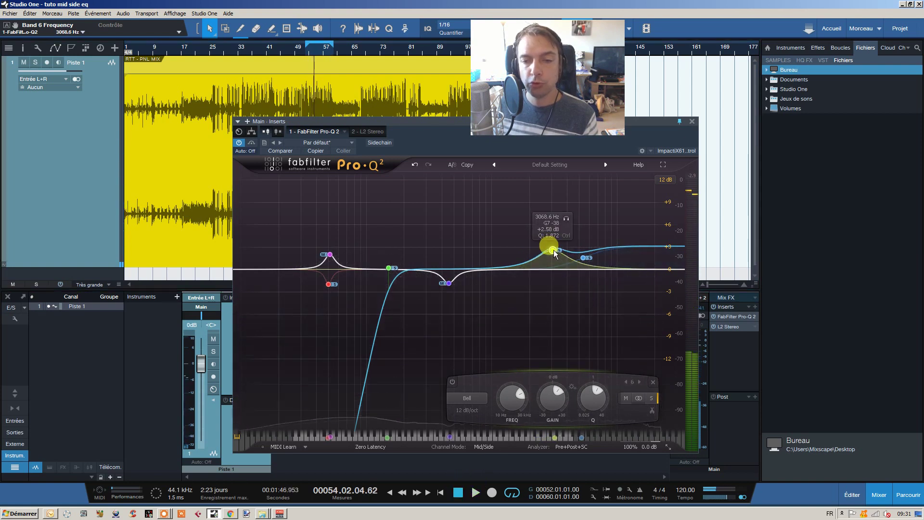
Play the mix from bar 52, compare it with the whole equalizer bypassed and active, and stop playback with the equalizer active.
click(239, 142)
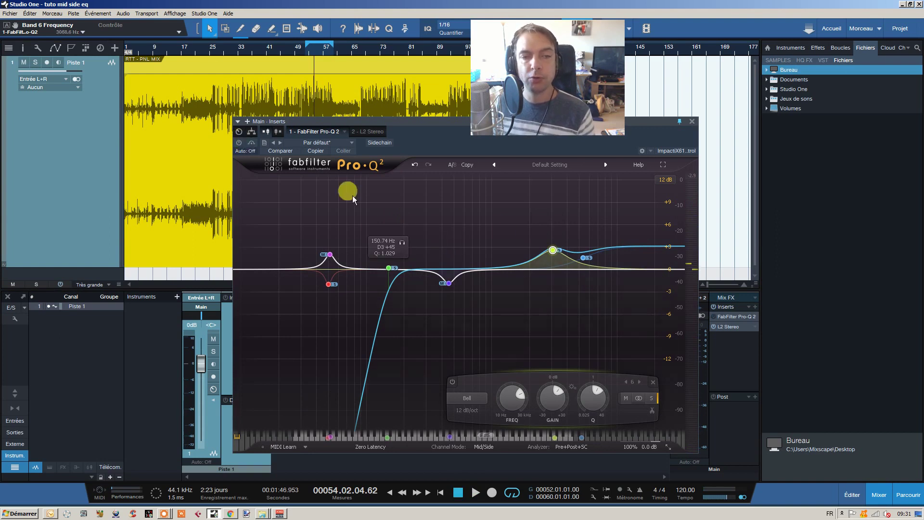
click(305, 52)
key(space)
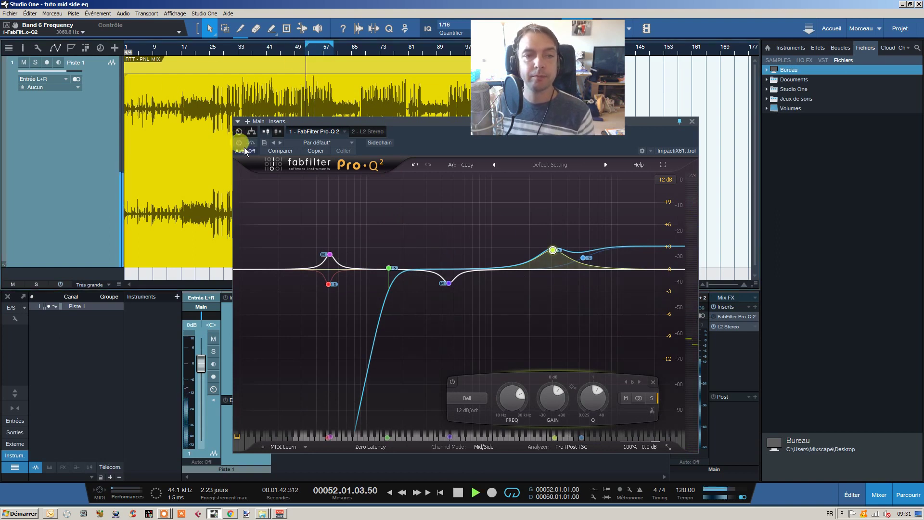
click(238, 144)
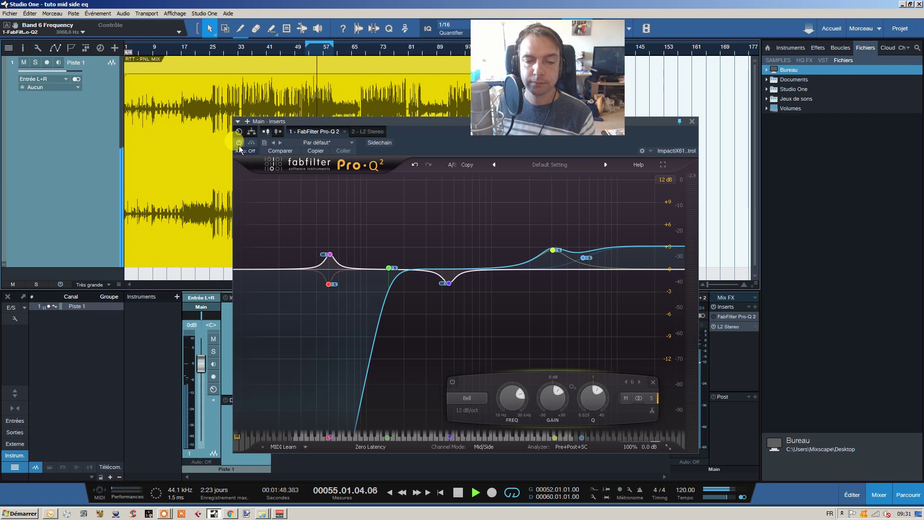
click(239, 143)
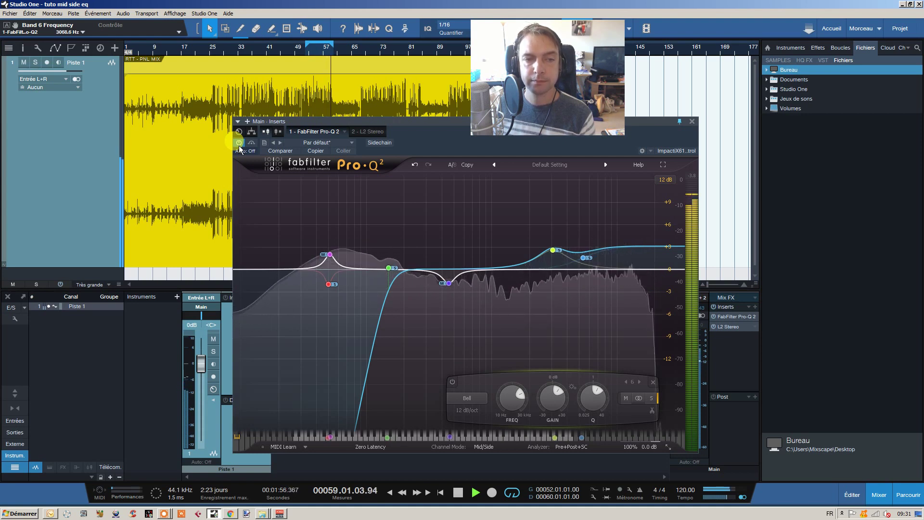
click(239, 143)
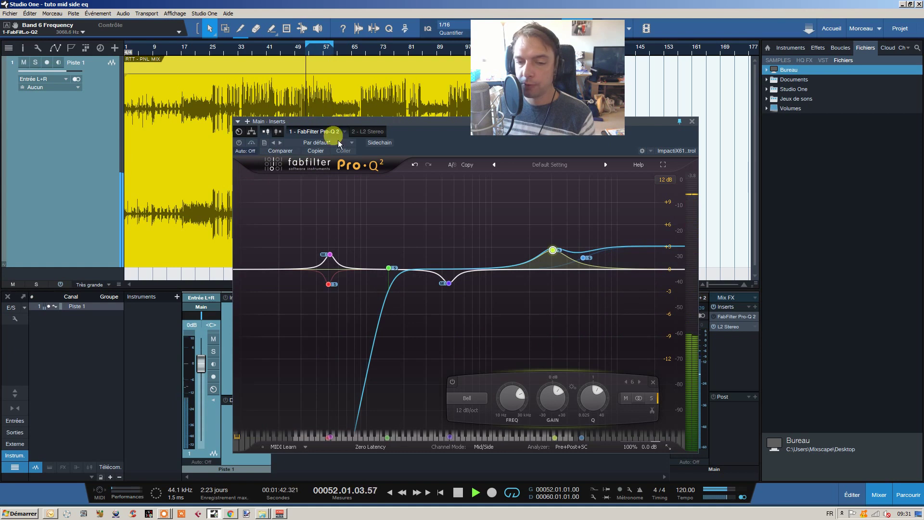
click(241, 142)
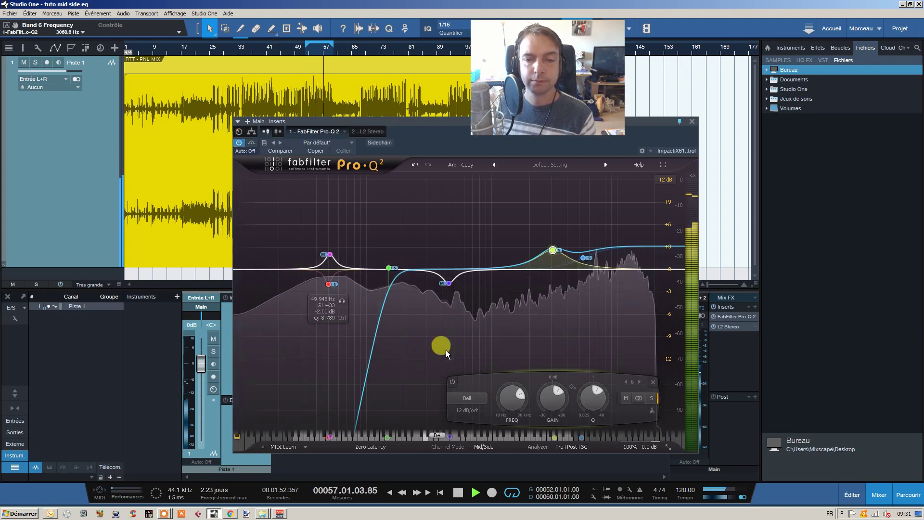
click(460, 494)
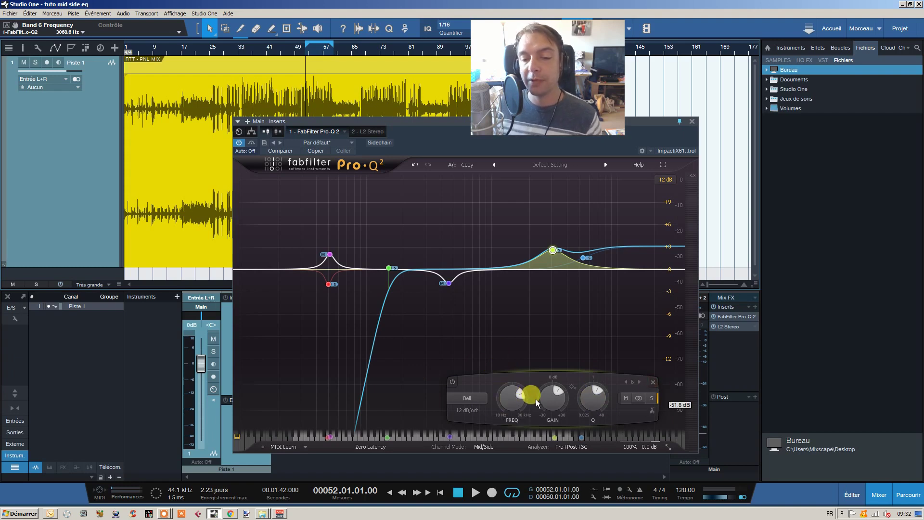
Examine the equalizer's available processing modes and close the list.
click(370, 445)
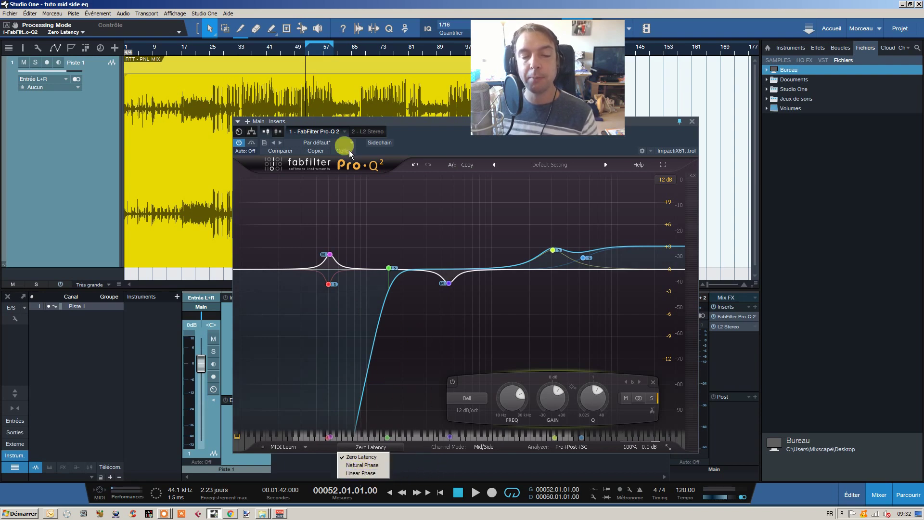
click(418, 443)
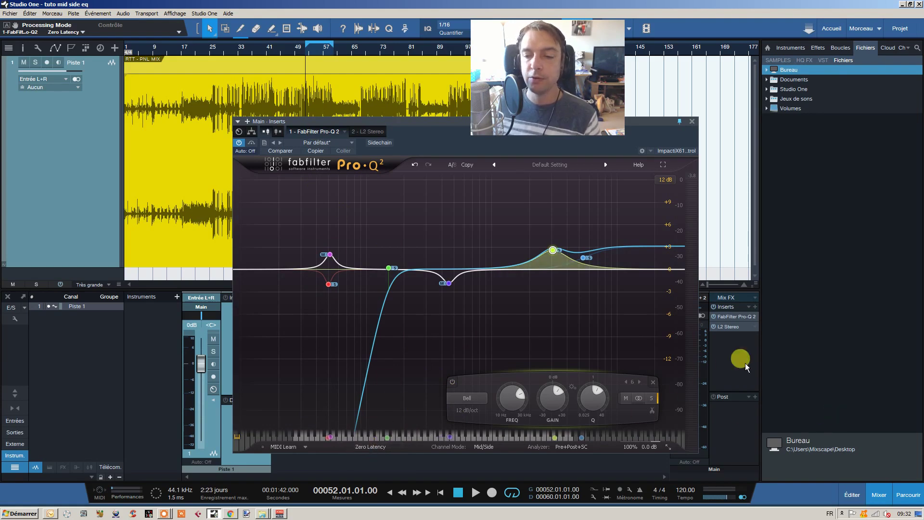
mouse_move(588, 380)
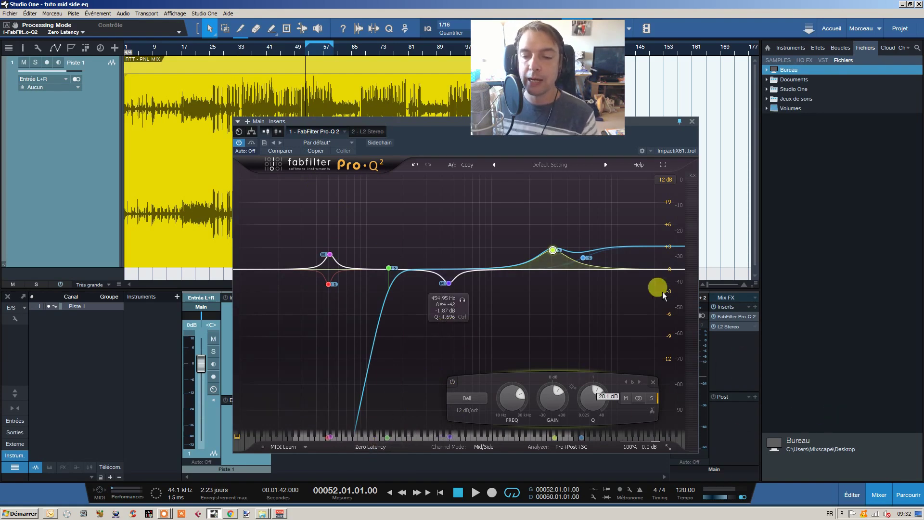